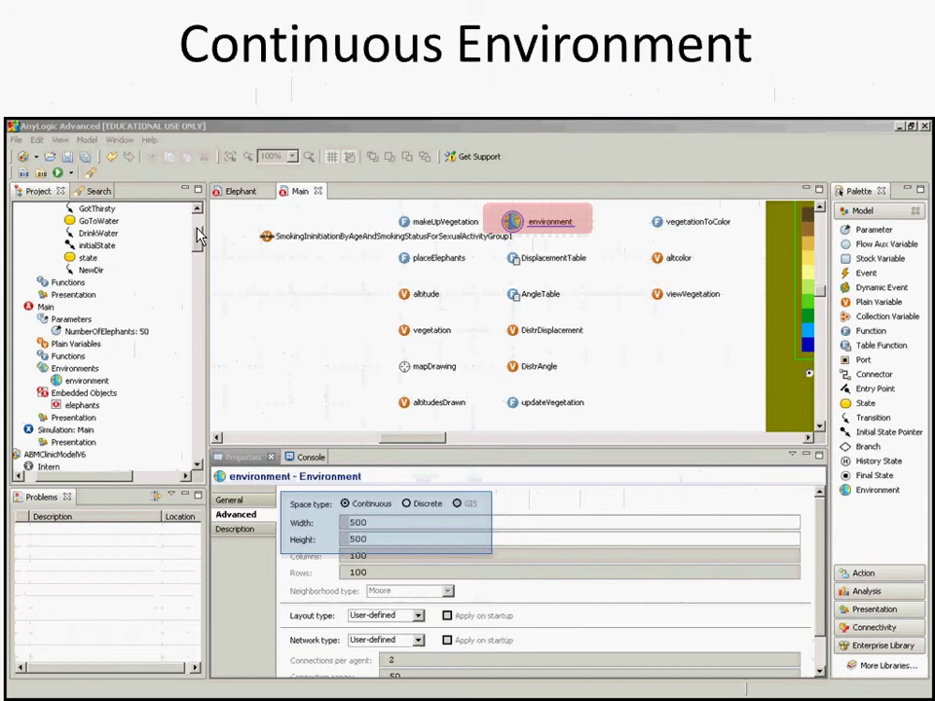
key("Right")
key("Right")
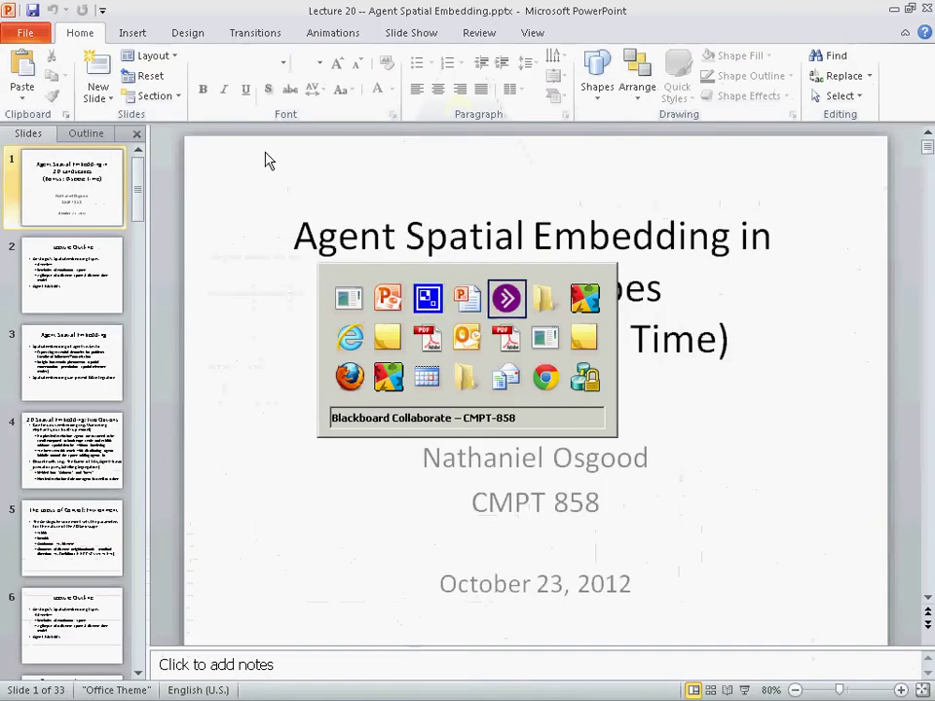
key("alt+Tab")
key("alt+Tab")
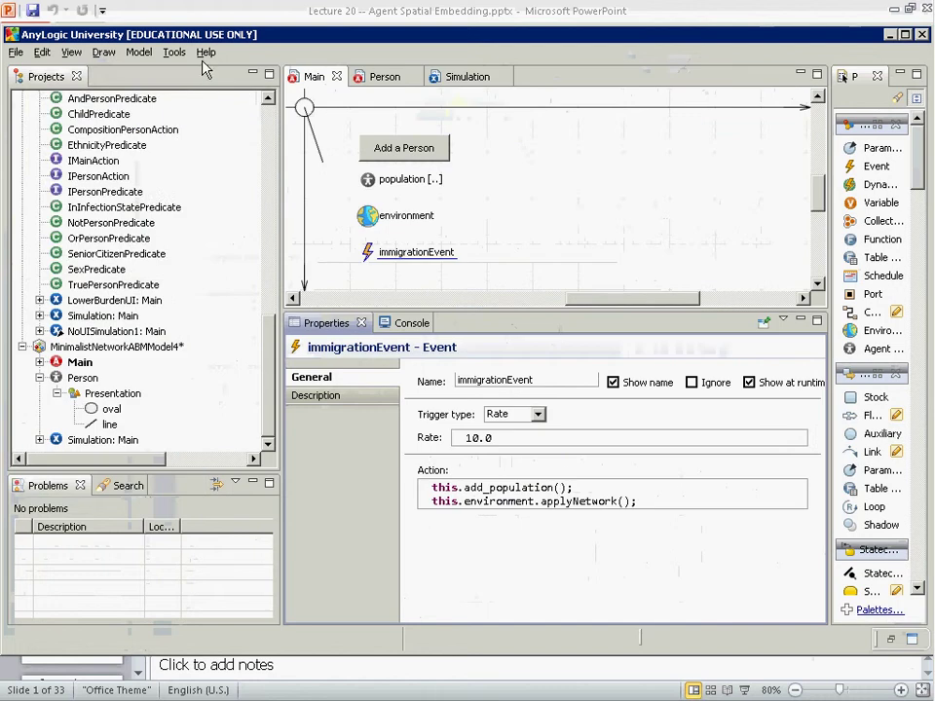
Switch to AnyLogic 6, open AnyLogic Help, then the Example Models welcome page
left_click(206, 52)
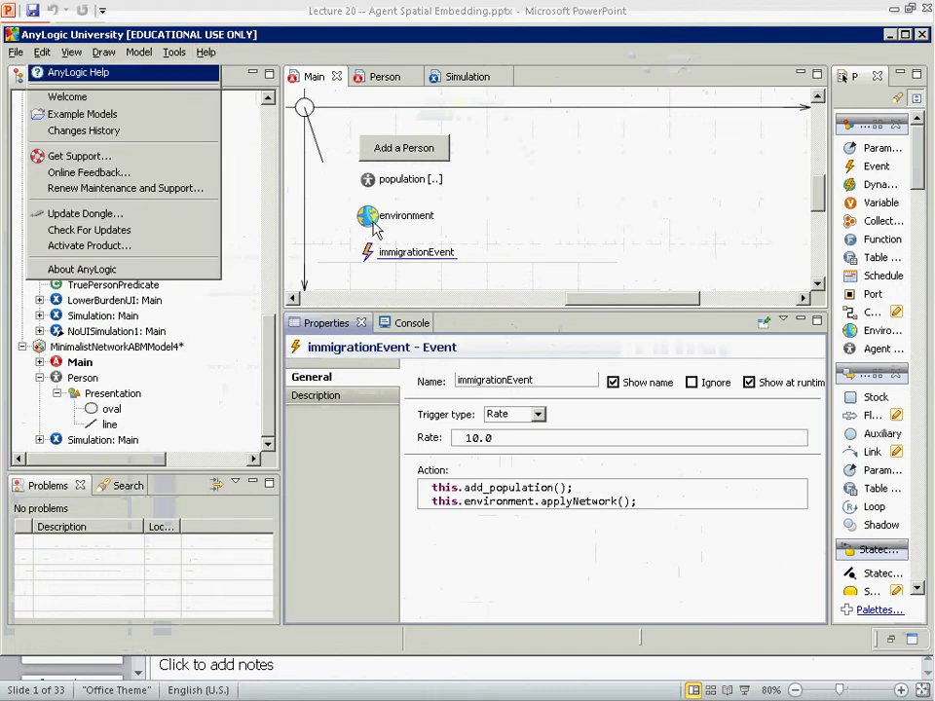
left_click(195, 85)
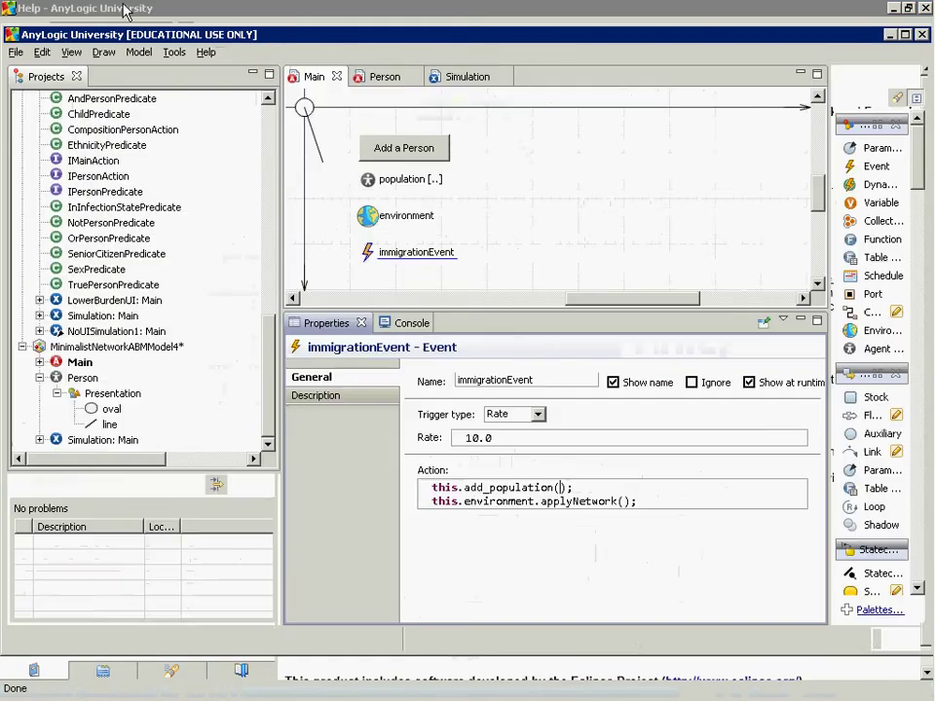
left_click(204, 55)
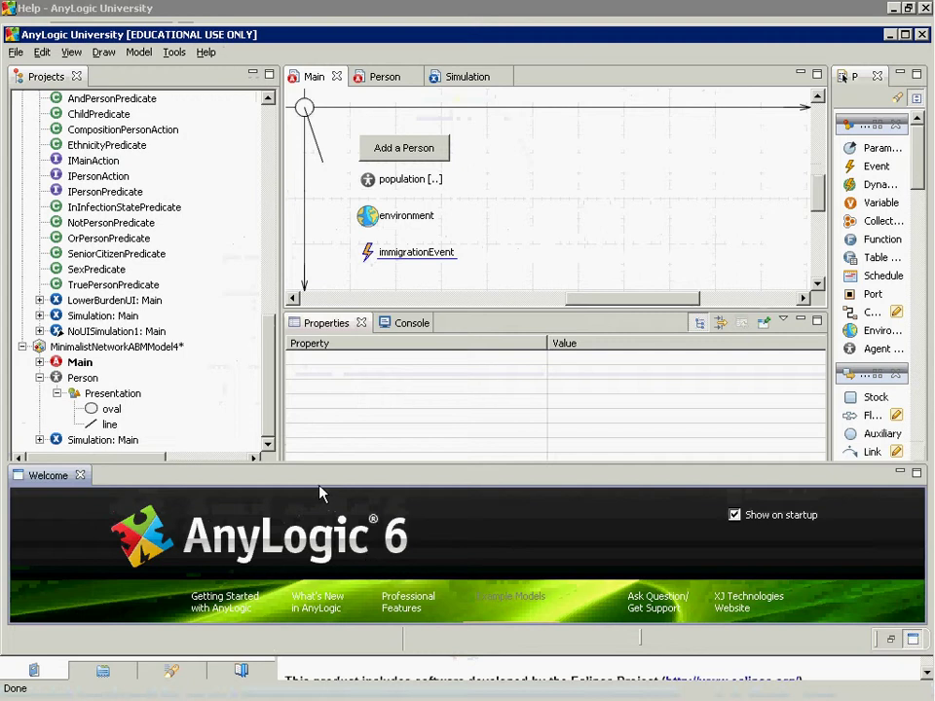
Enlarge the Welcome page and open The Game of Life from the example models list
left_click_drag(312, 458, 362, 147)
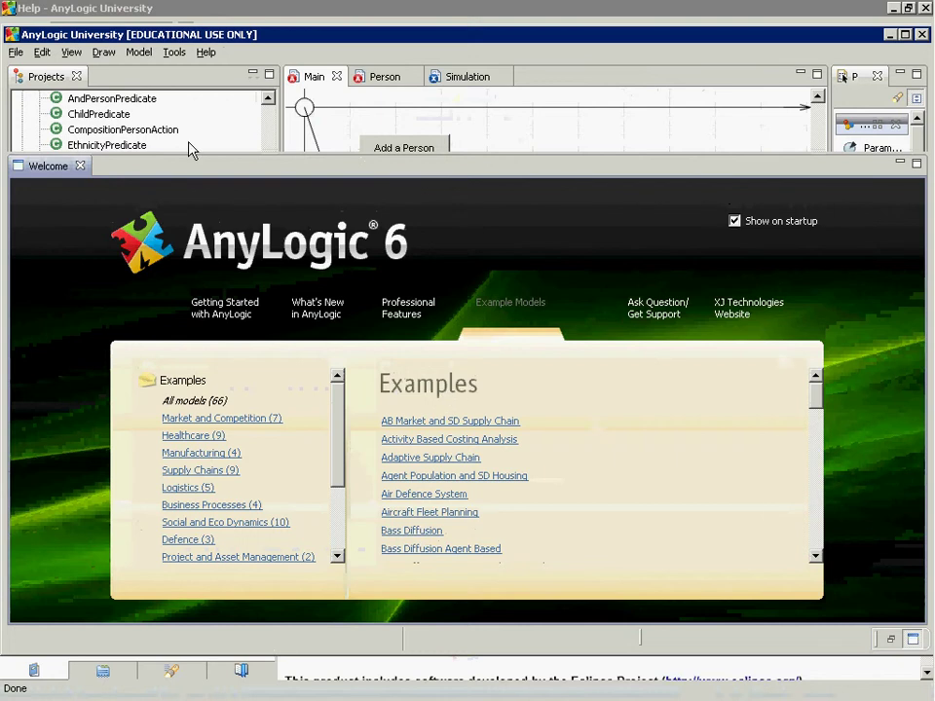
left_click(205, 53)
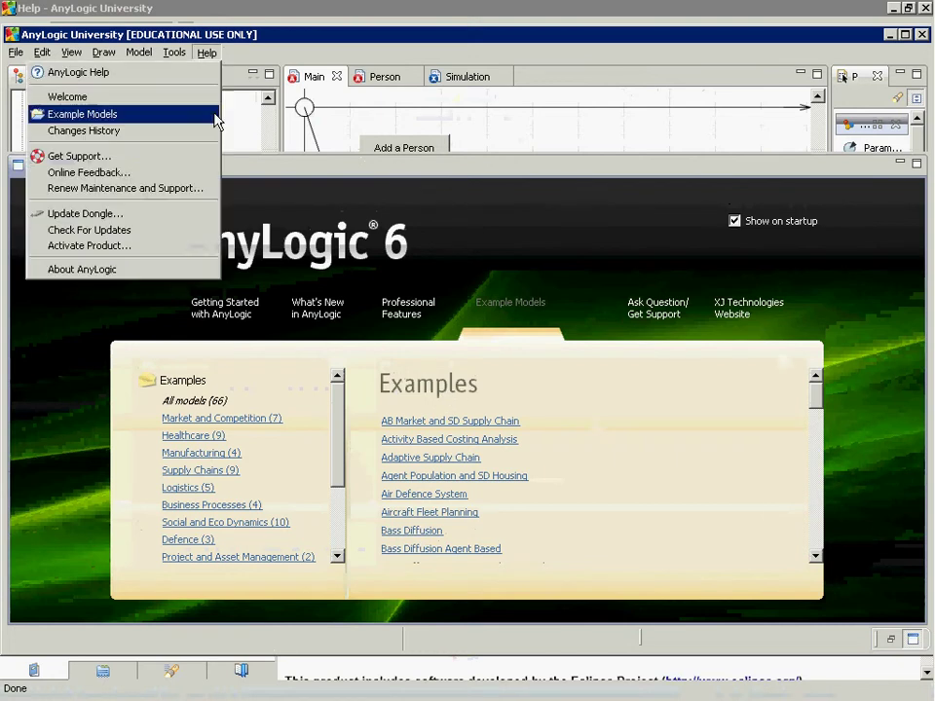
left_click(137, 113)
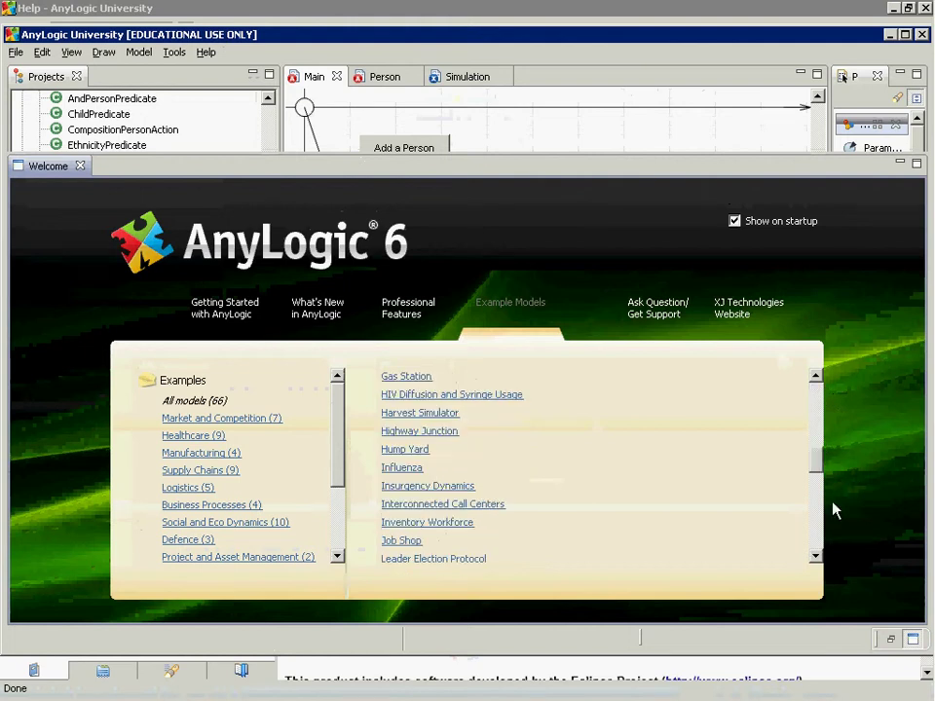
scroll(833, 509, "down", 8)
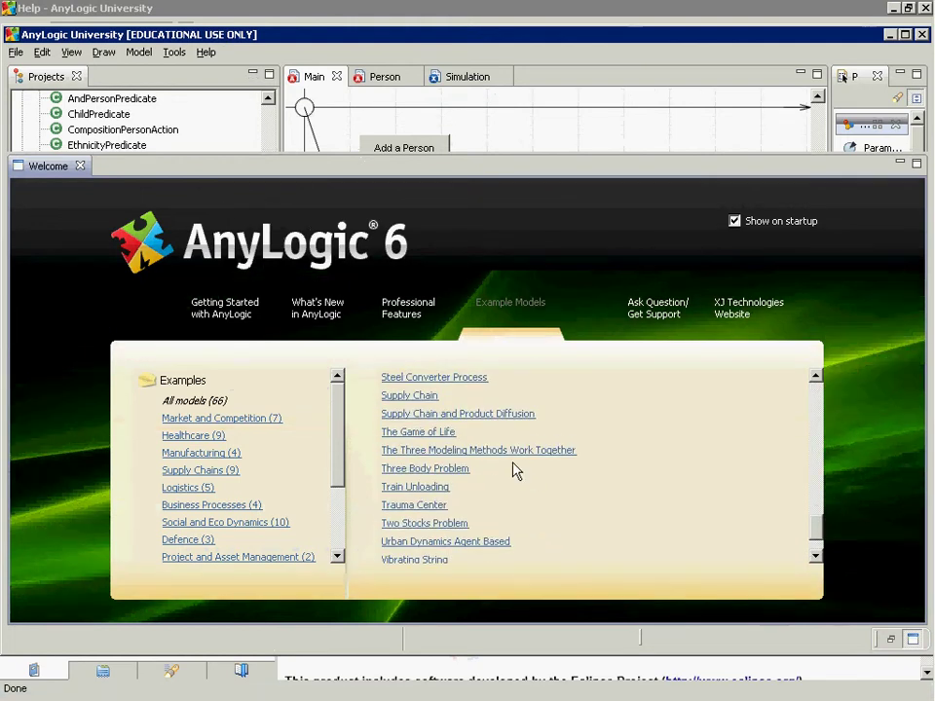
left_click(404, 434)
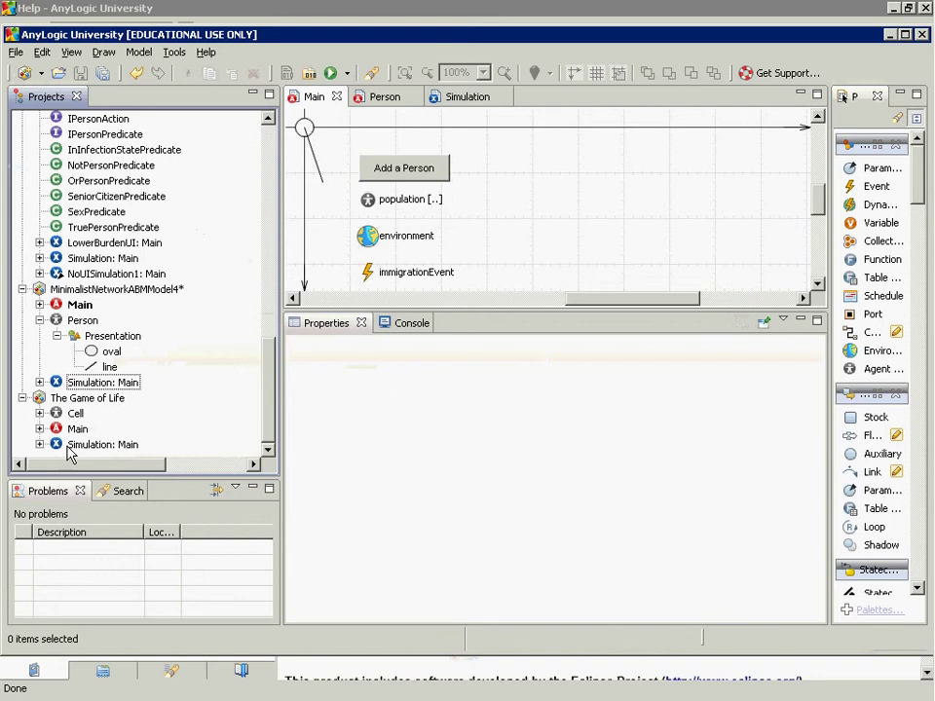
Select the Cell class, then bring up actions for the Simulation: Main experiment
left_click(75, 413)
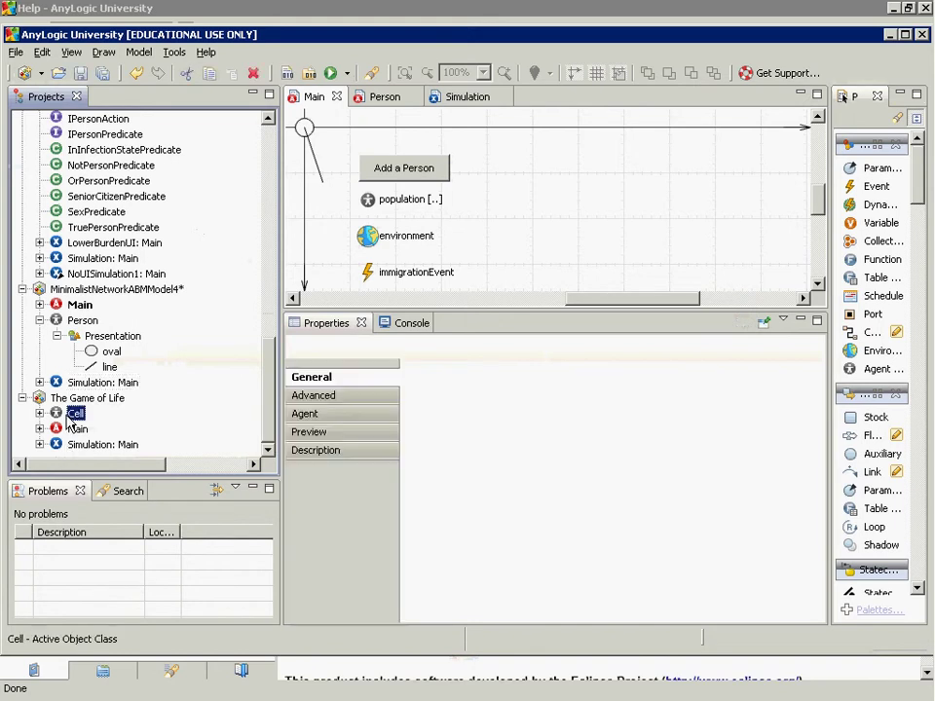
left_click(64, 444)
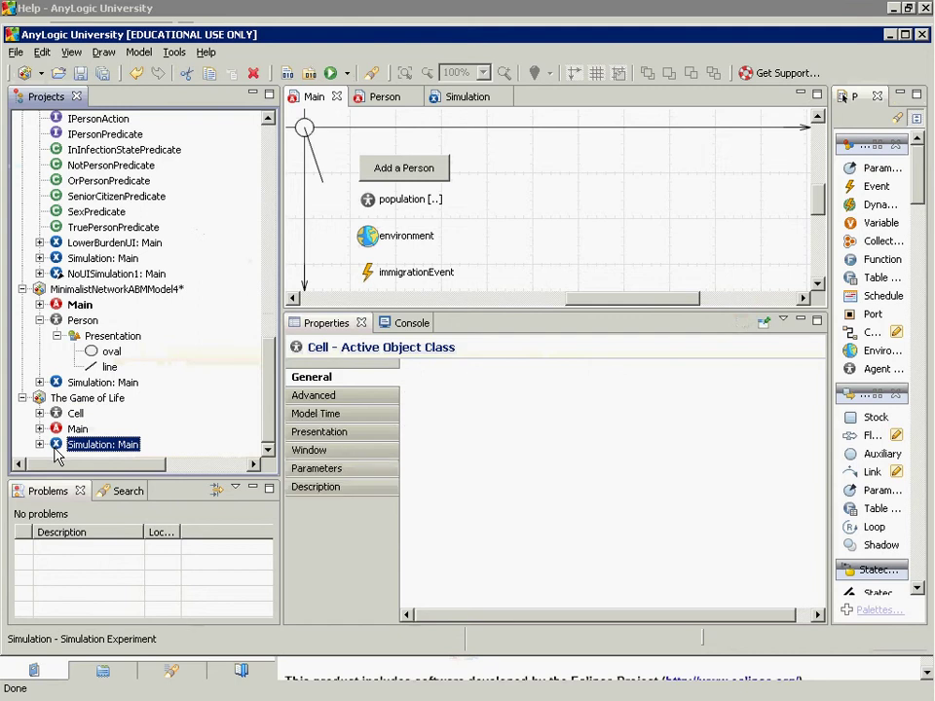
right_click(58, 448)
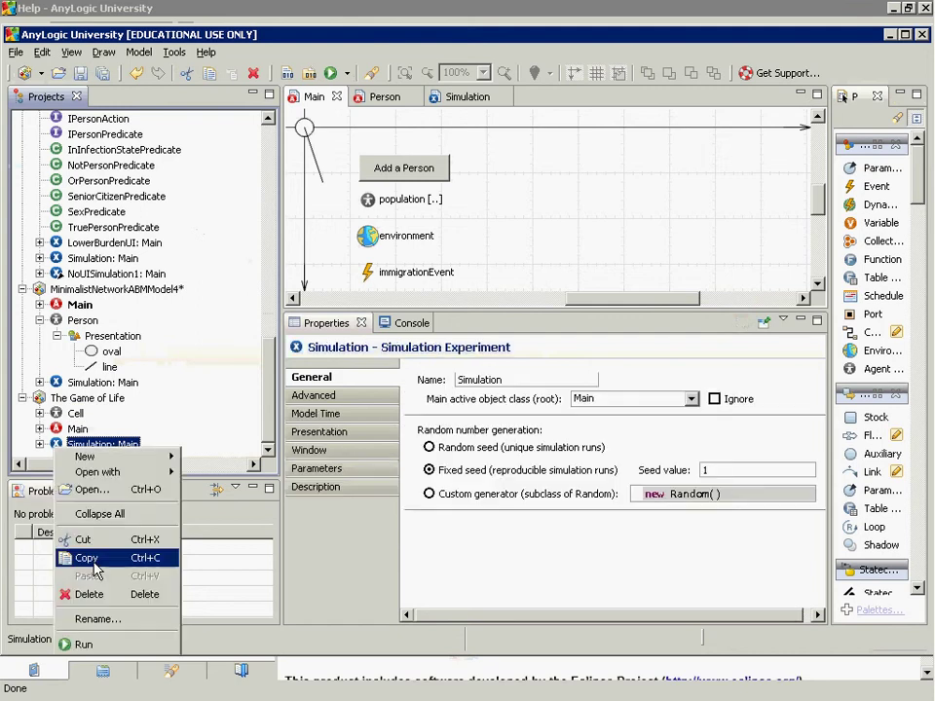
Run The Game of Life's Simulation: Main experiment from the context menu
left_click(84, 641)
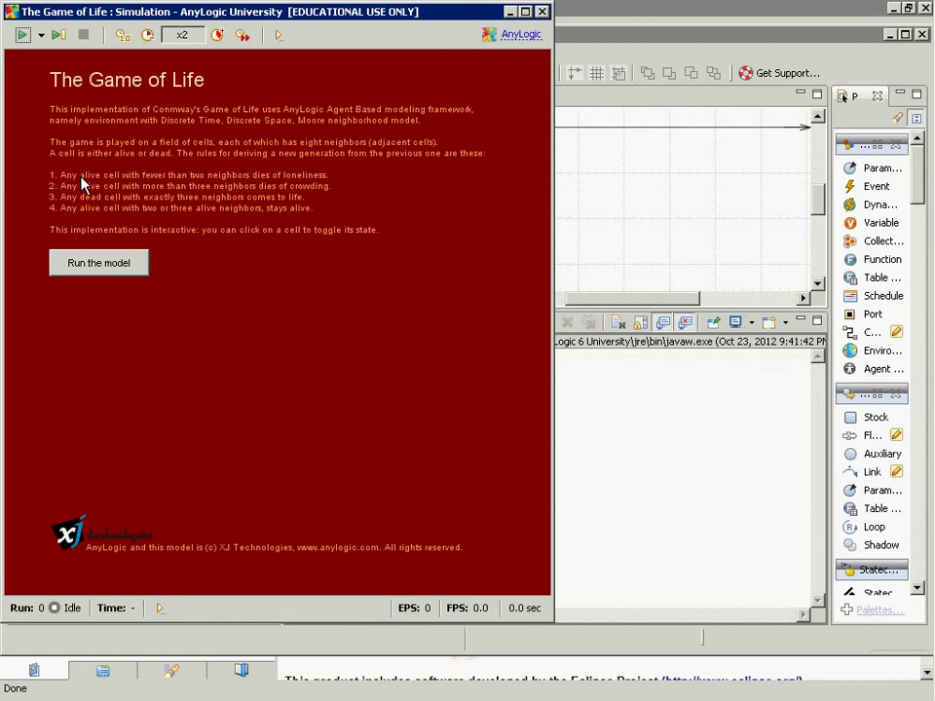
Start the Game of Life run and bring a dead cell on the left to life
left_click(118, 264)
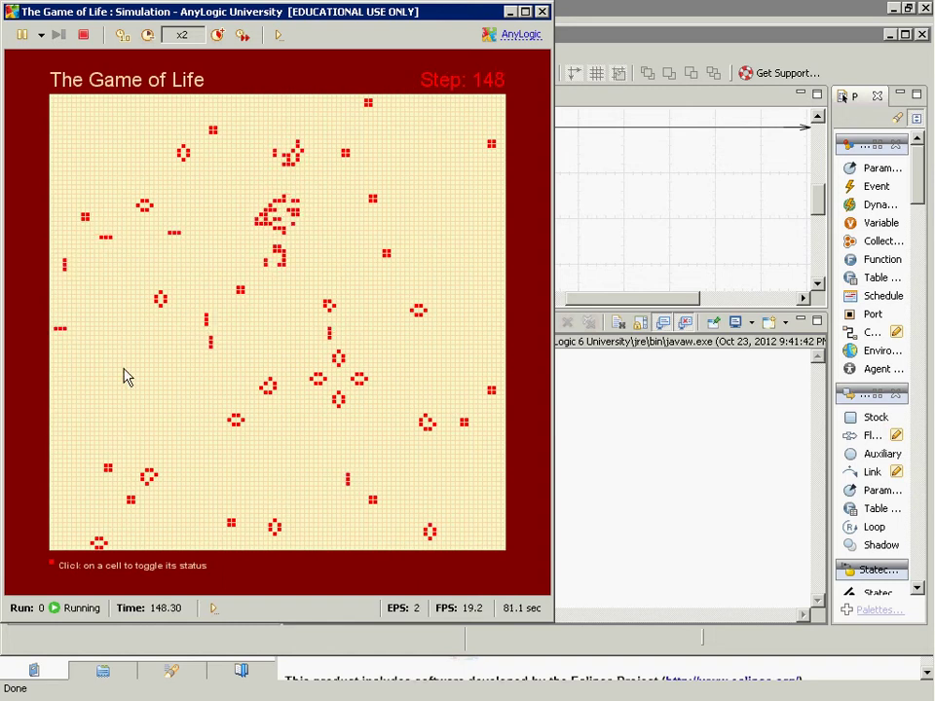
left_click(134, 398)
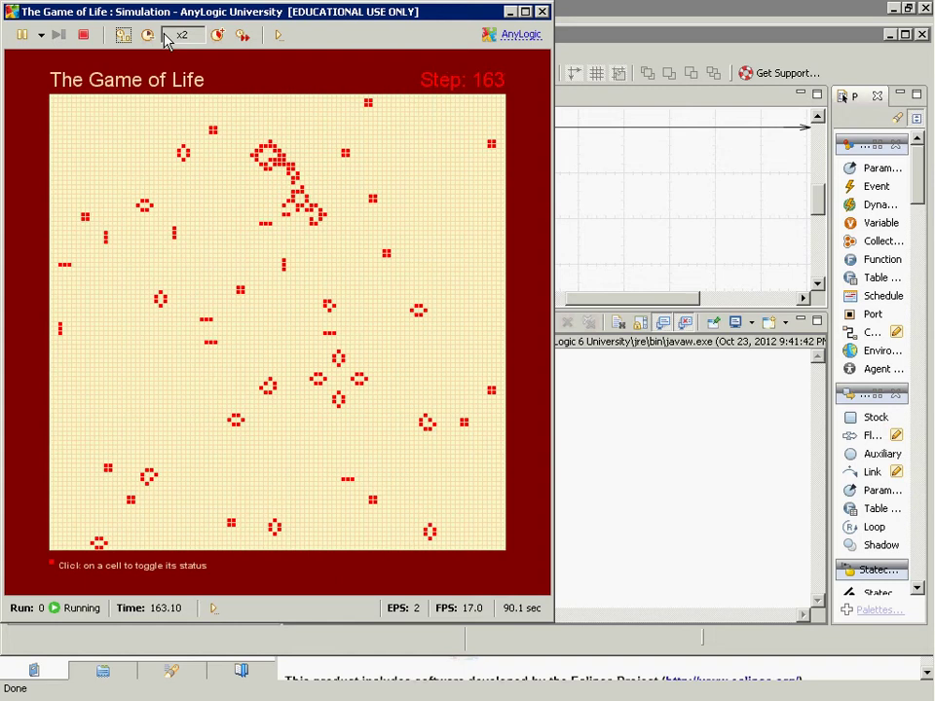
Slow the run to real-time speed and add a short vertical line of live cells
left_click(147, 34)
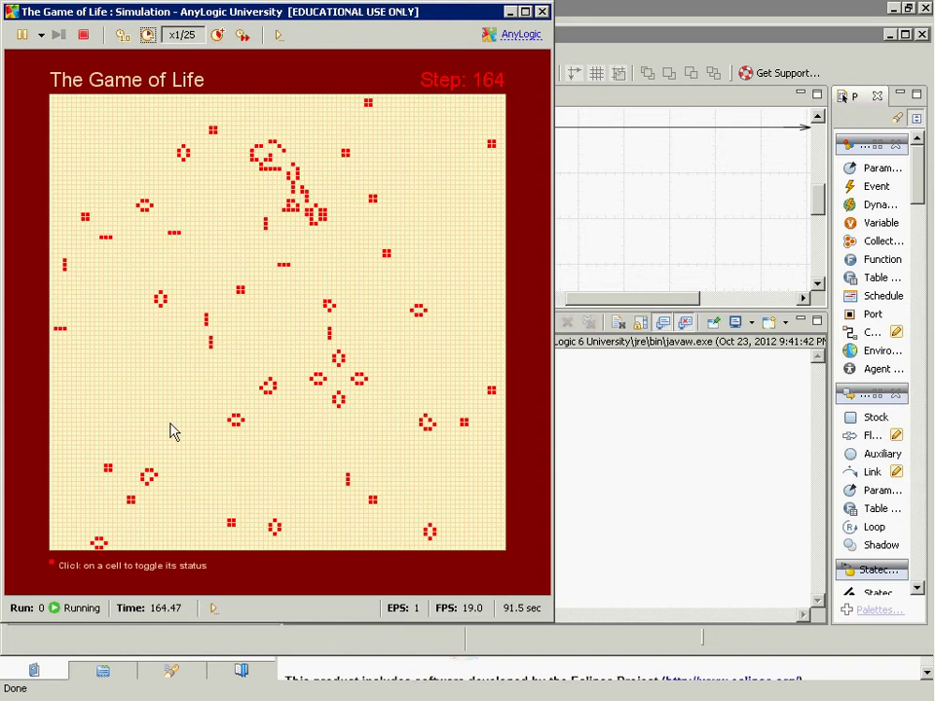
left_click(137, 357)
left_click(138, 358)
left_click(137, 371)
left_click(137, 376)
left_click(137, 383)
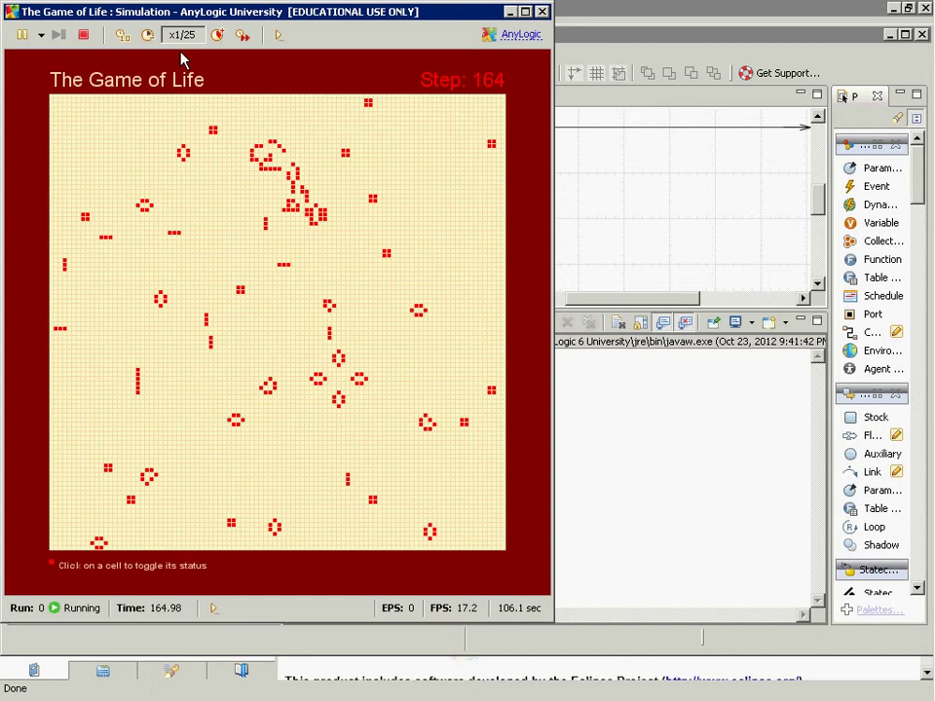
Run at maximum speed, disturb the stable beehives and cluster, then close the simulation
left_click(242, 37)
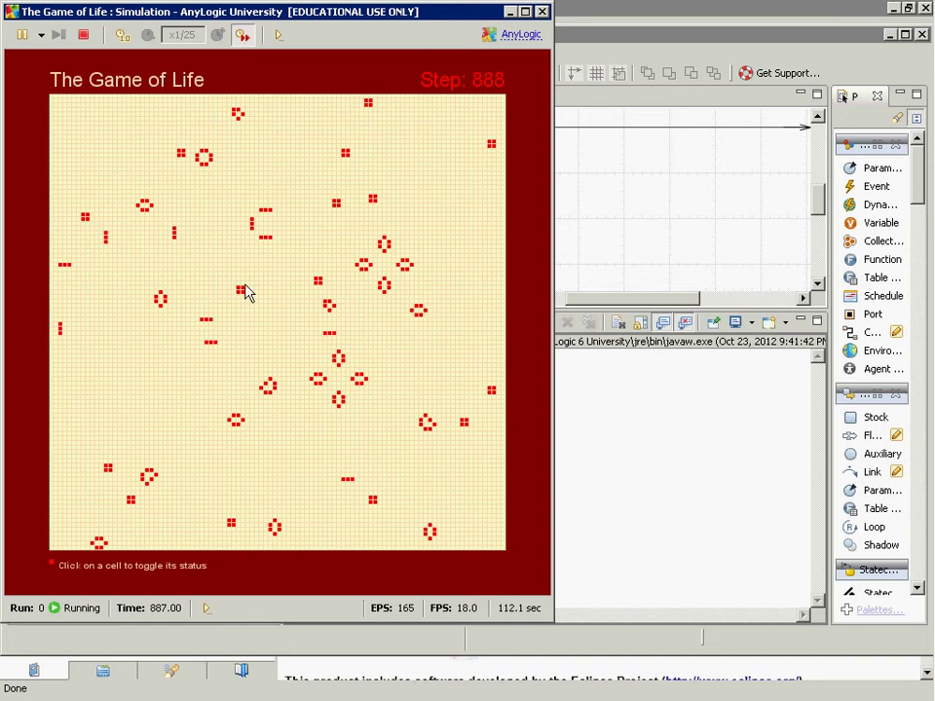
left_click(163, 310)
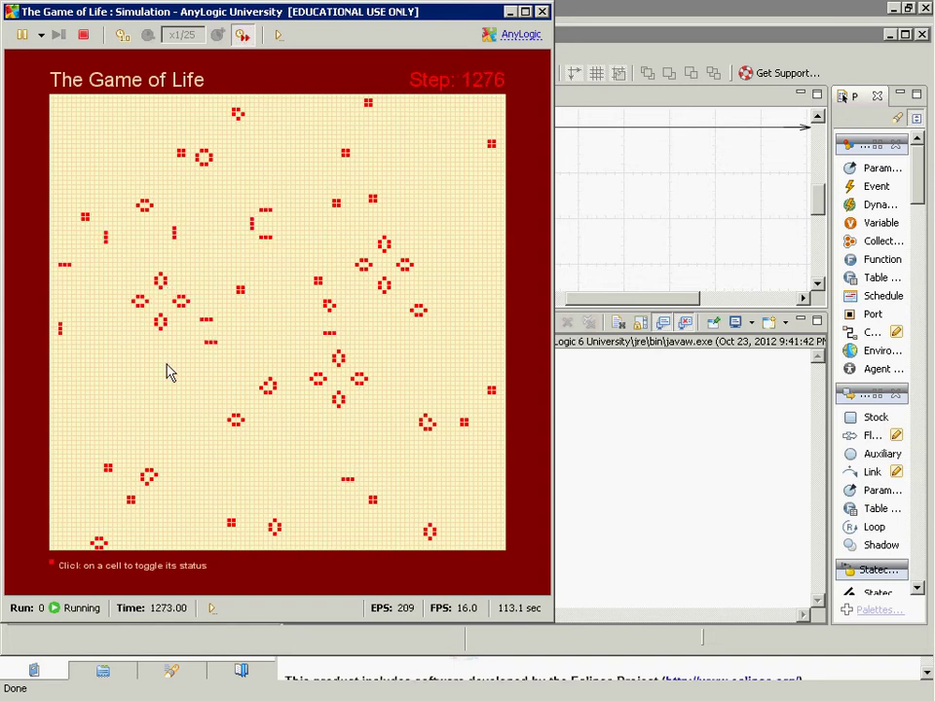
left_click(423, 312)
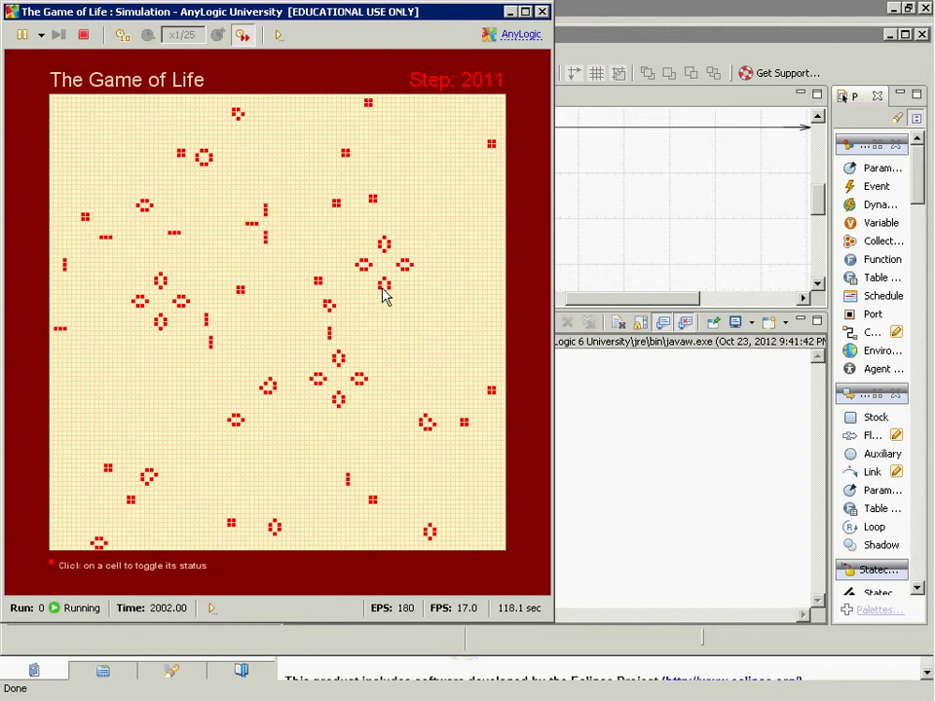
left_click(384, 292)
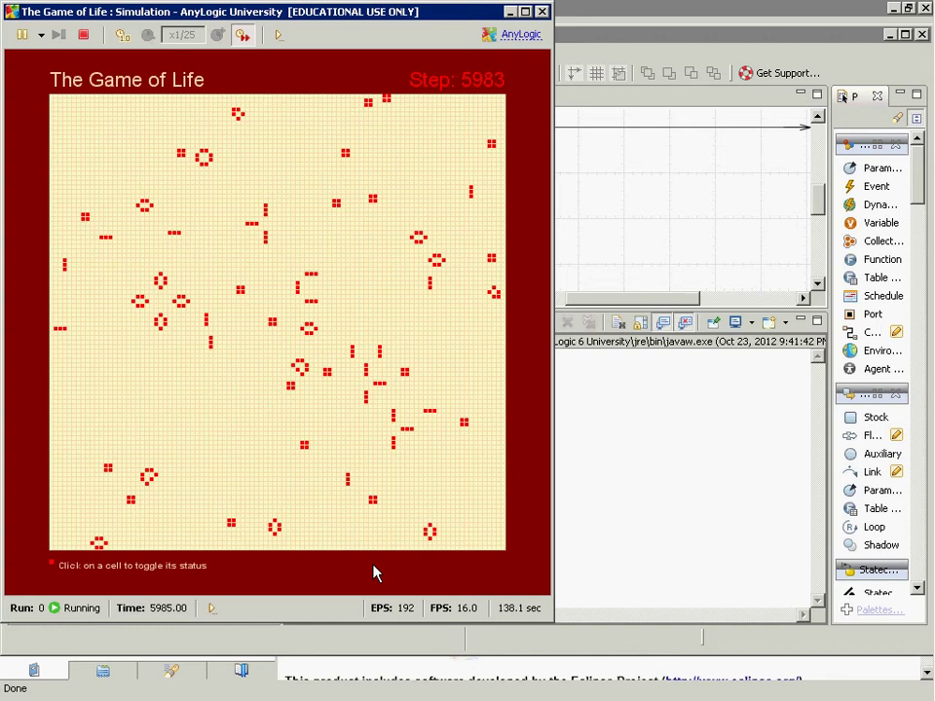
key("alt+F4")
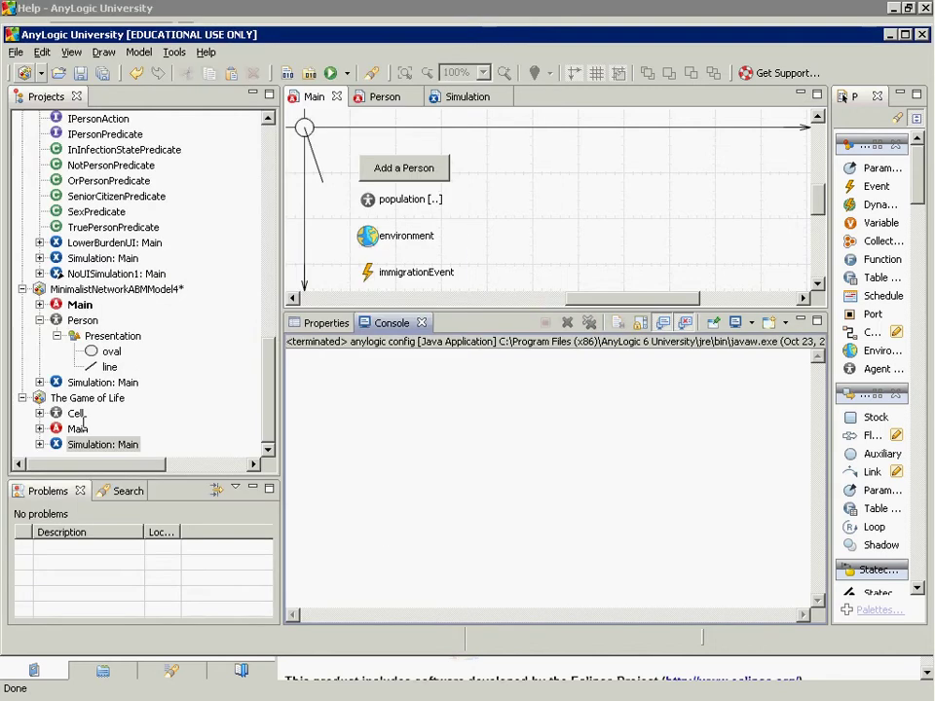
Inspect the Cell's alive, neighbors and nAliveAround variables, then bring up Simulation: Main actions
double_click(76, 414)
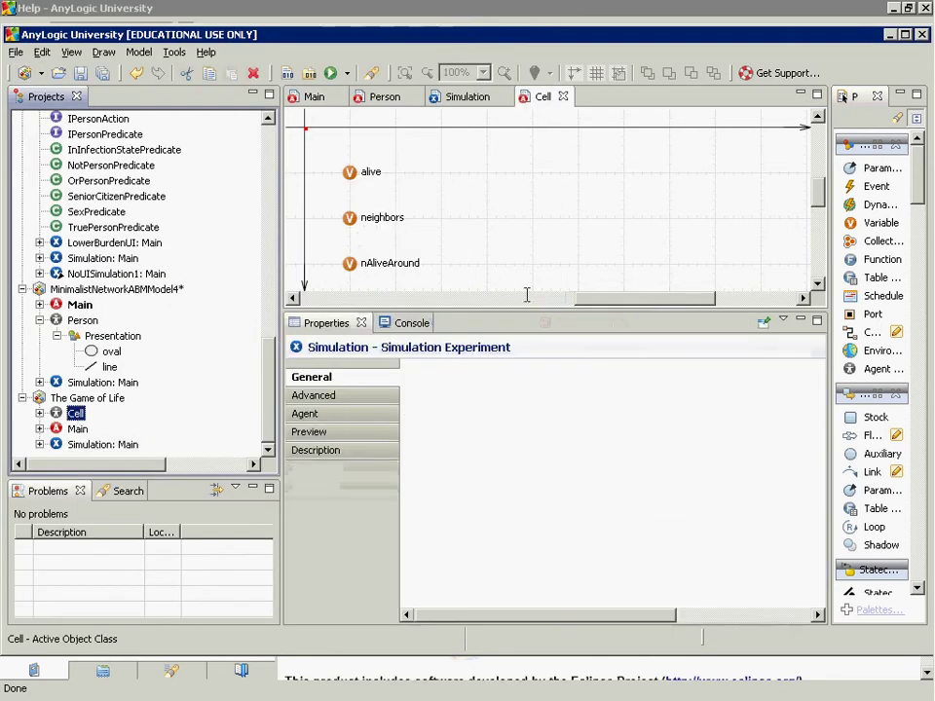
left_click(348, 206)
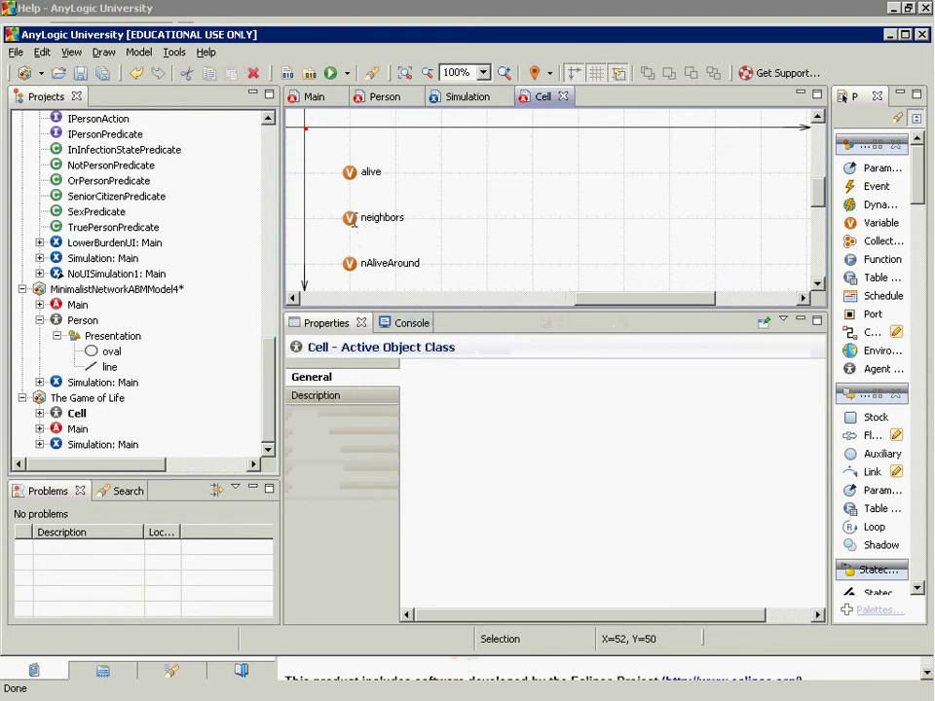
left_click(353, 174)
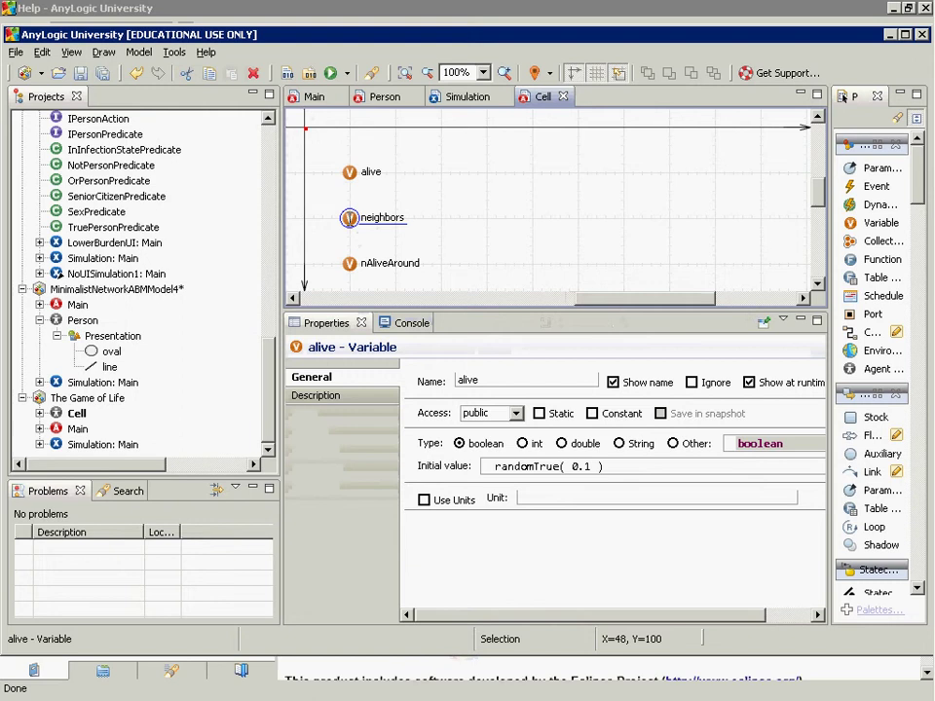
left_click(348, 219)
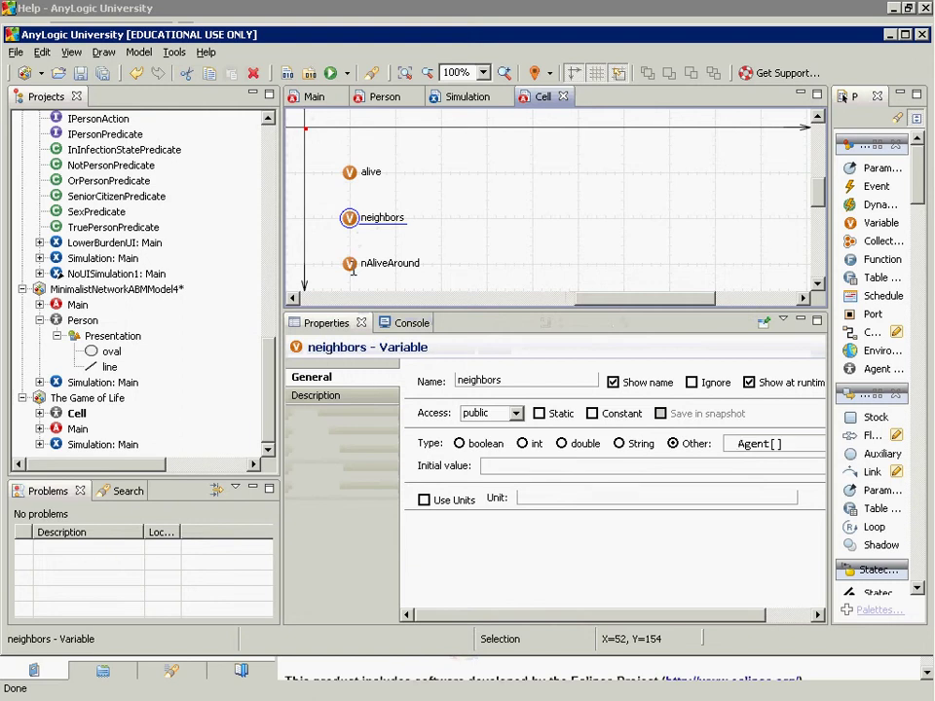
left_click(349, 264)
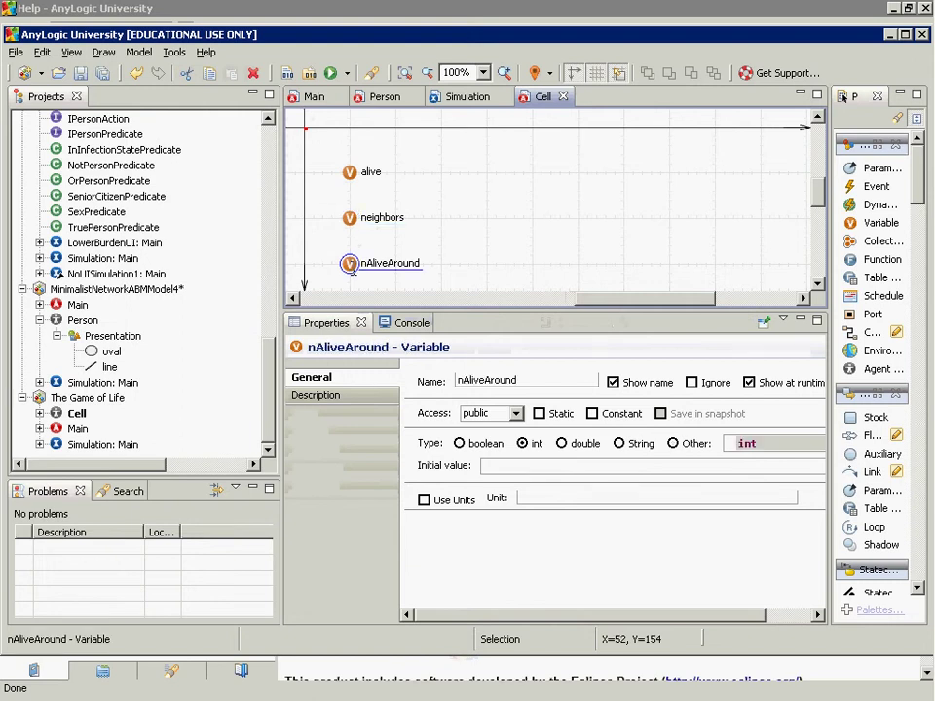
left_click(83, 444)
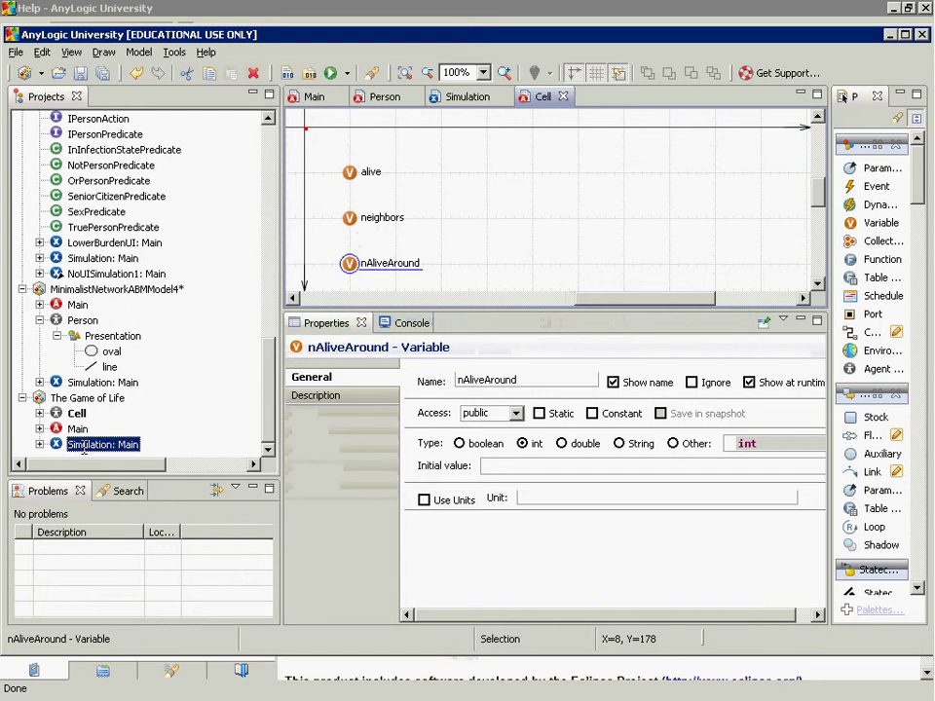
right_click(83, 445)
Run The Game of Life again, fast-forward at maximum speed, then close the simulation
left_click(111, 641)
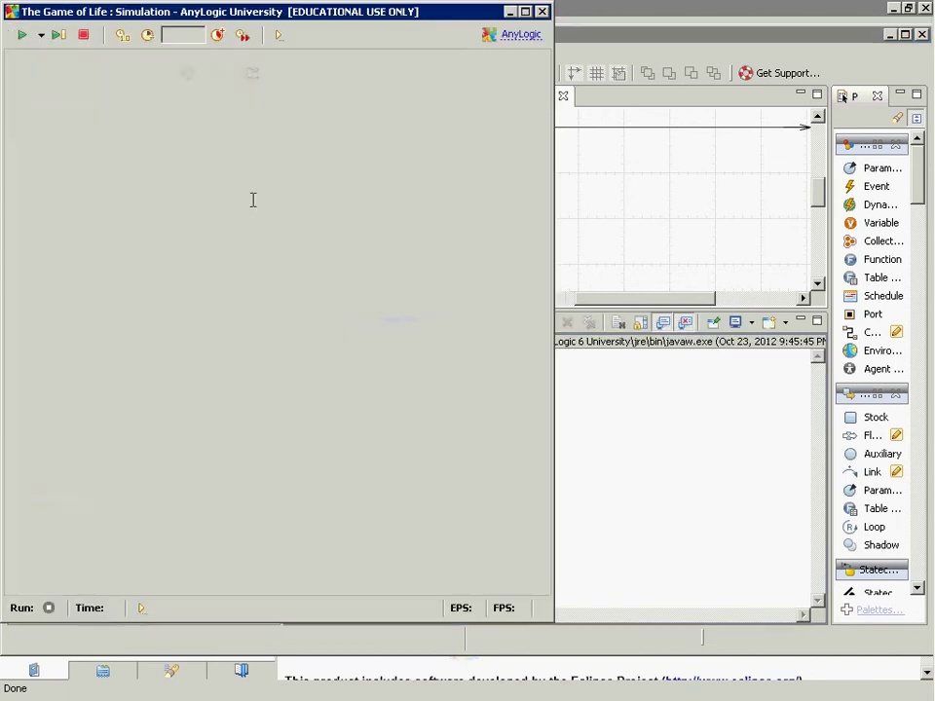
left_click(137, 261)
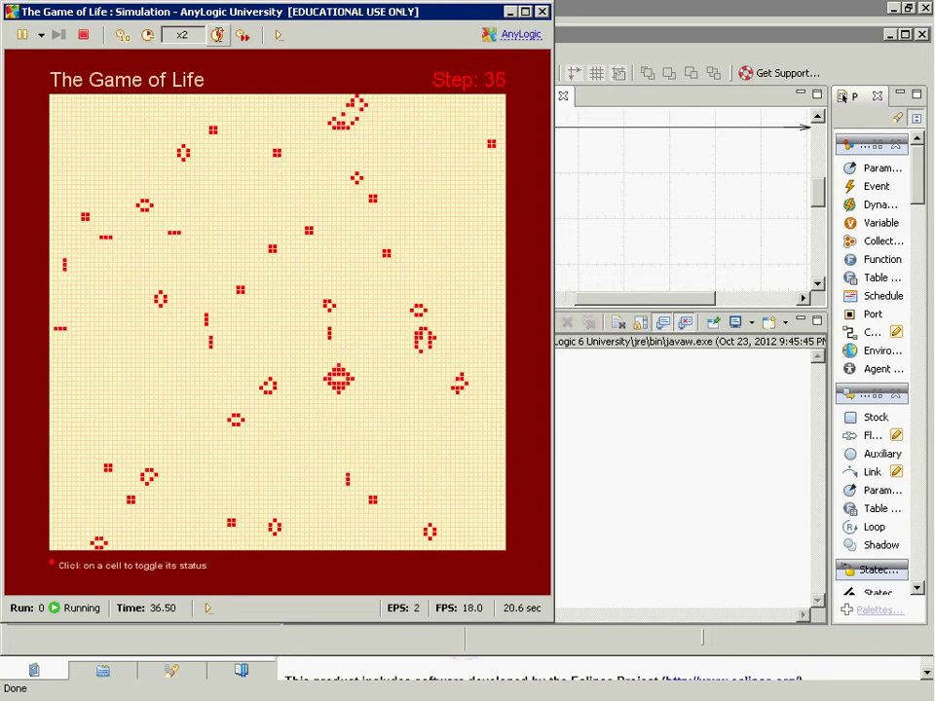
left_click(243, 37)
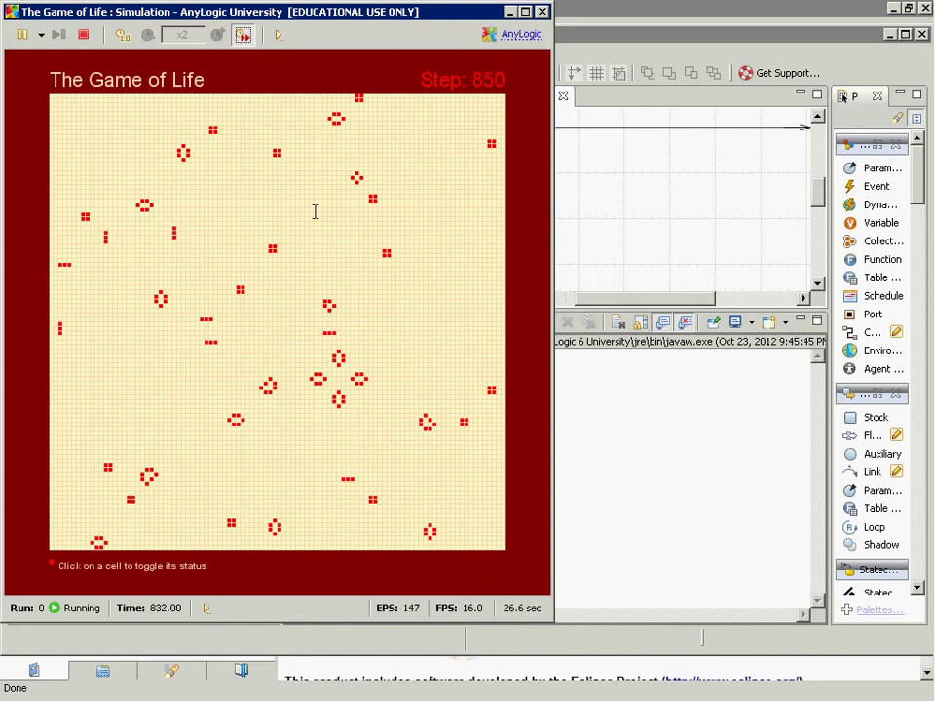
key("alt+F4")
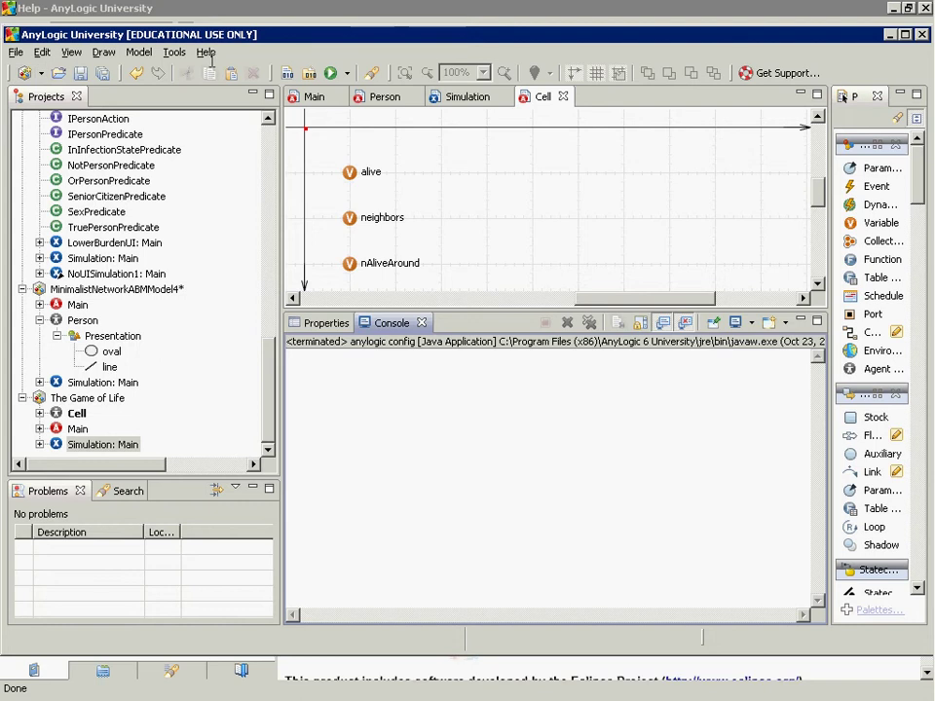
Open the Example Models welcome page, scroll the examples list, then switch to PowerPoint
left_click(207, 53)
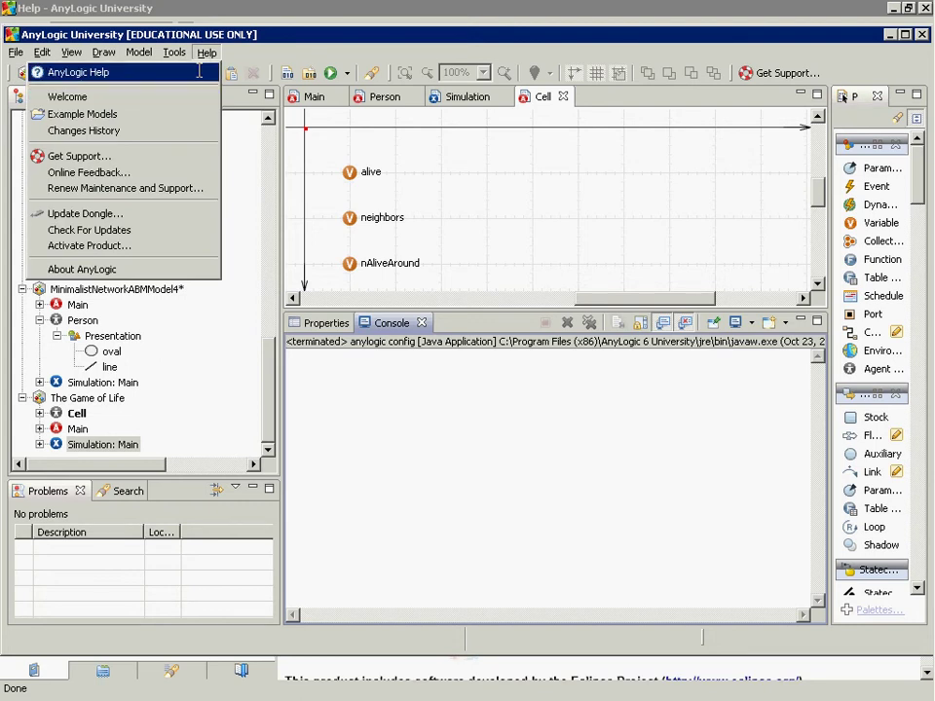
left_click(180, 117)
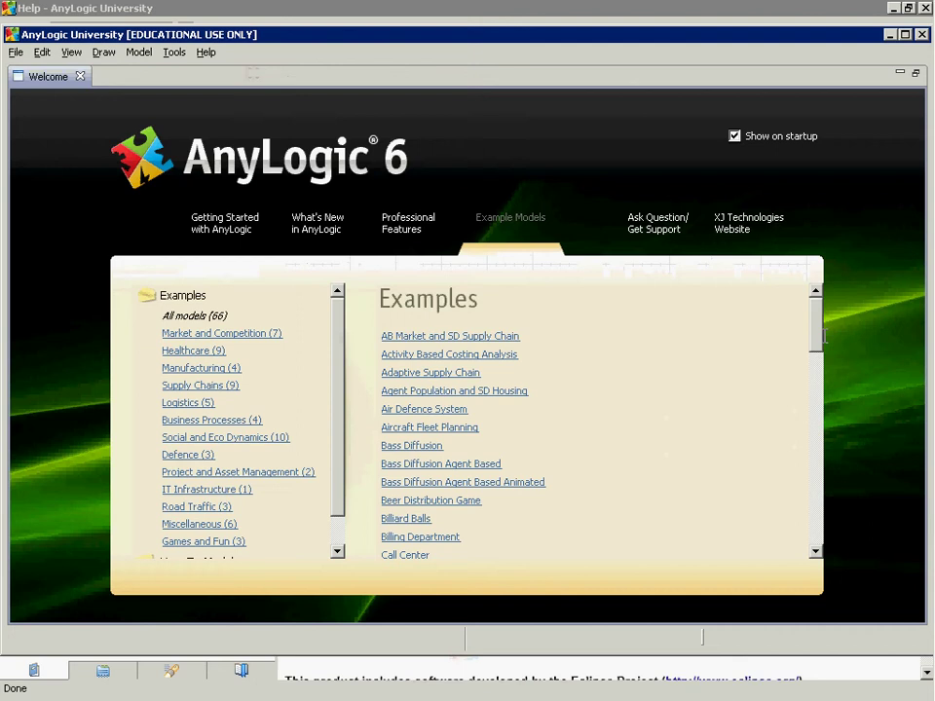
scroll(740, 399, "down", 4)
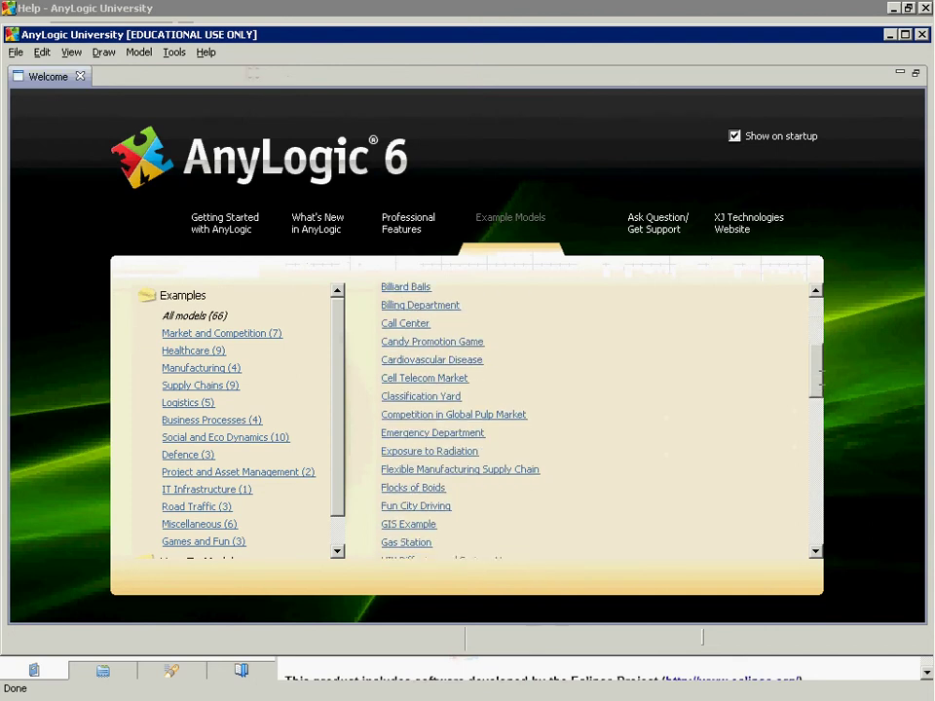
scroll(598, 424, "down", 1)
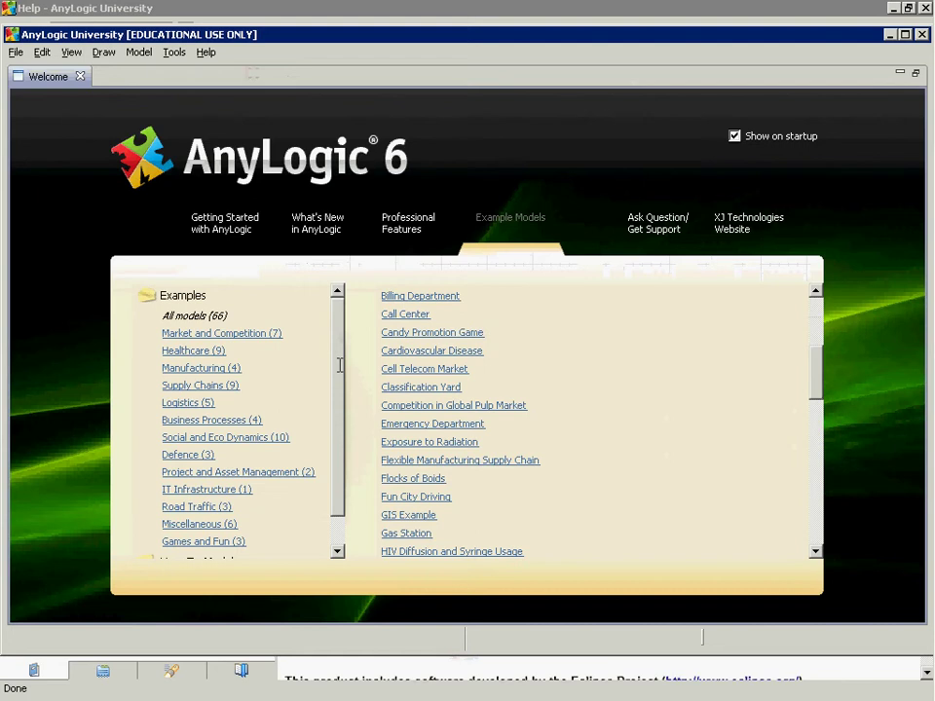
key("alt+Tab")
key("alt+Tab")
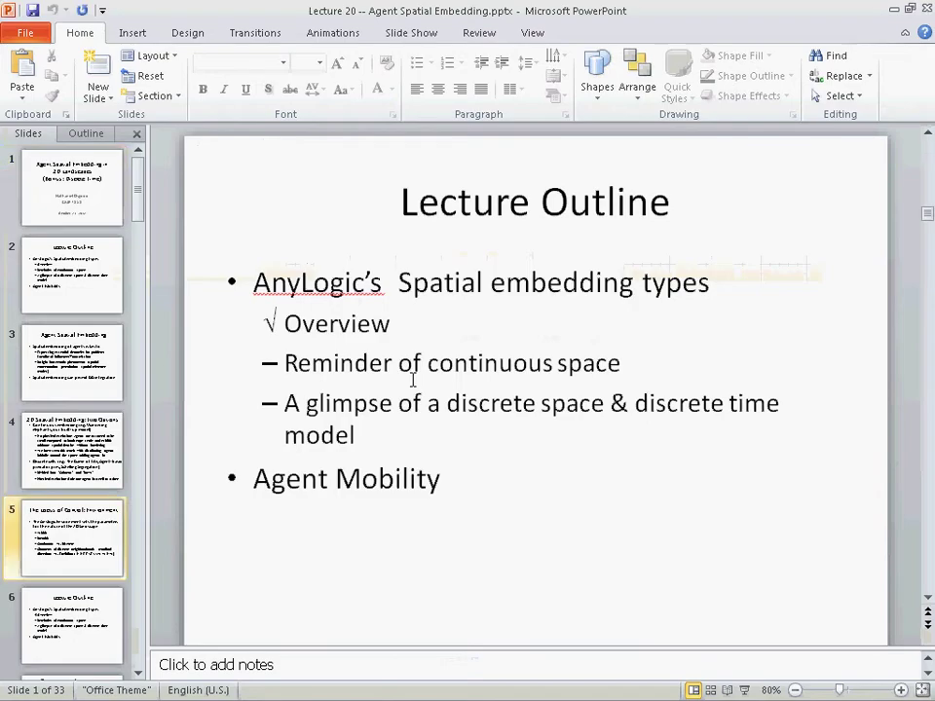
Page through the lecture to slide 33, 'Running the Model', then return to AnyLogic
scroll(413, 379, "down", 7)
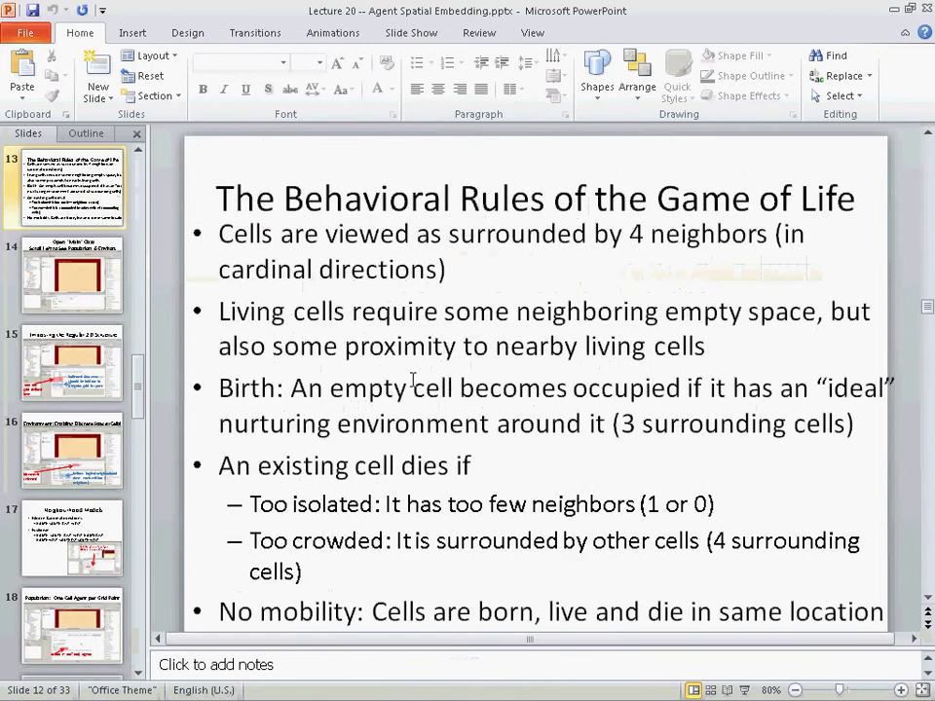
scroll(413, 380, "down", 5)
scroll(413, 380, "down", 10)
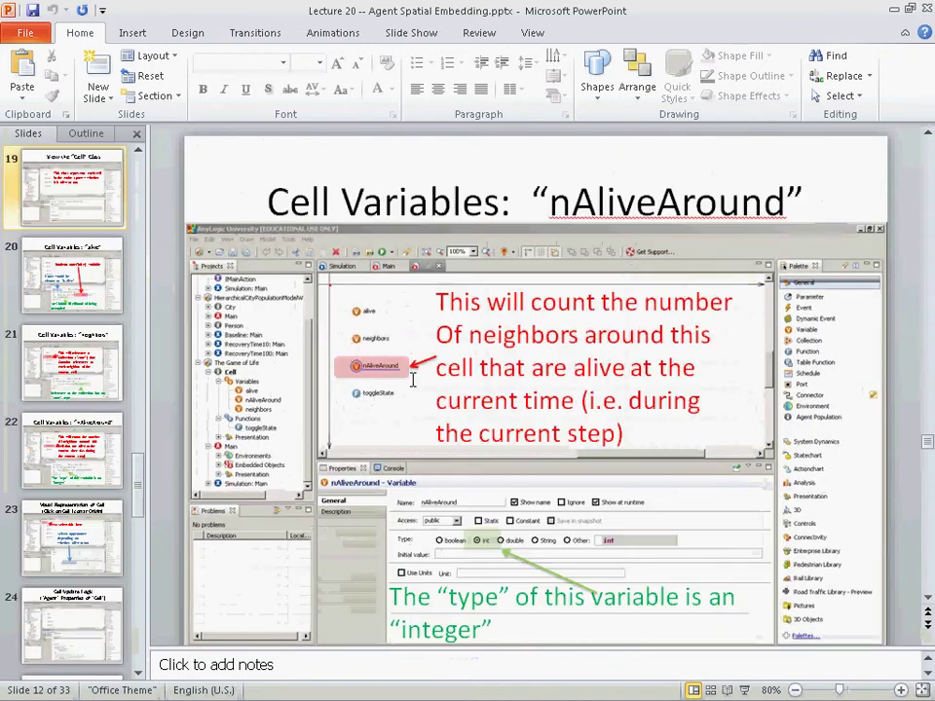
scroll(413, 379, "down", 5)
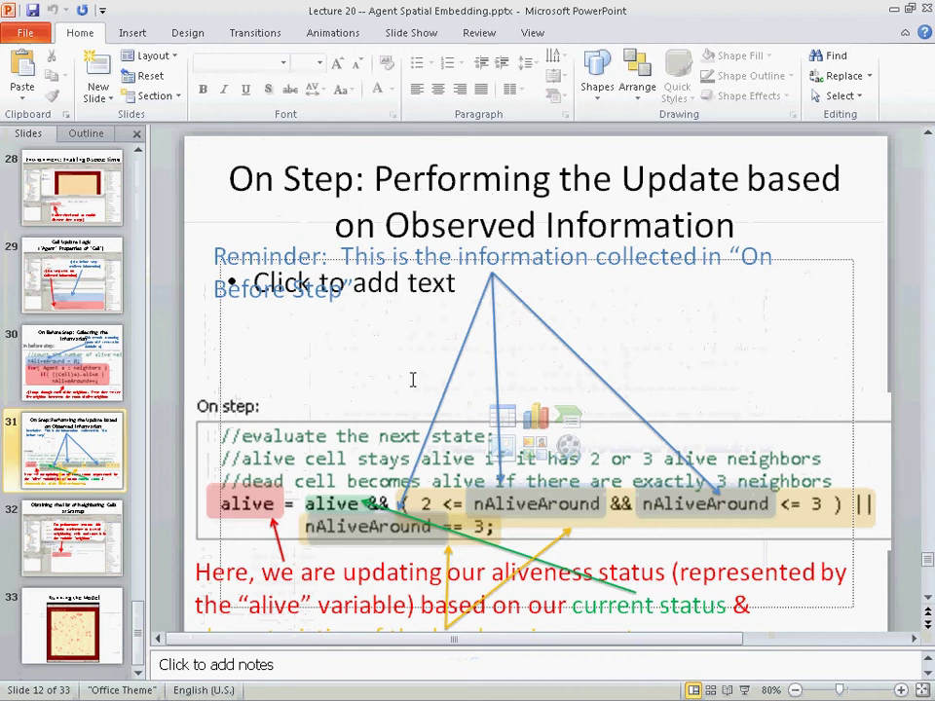
key("alt+Tab")
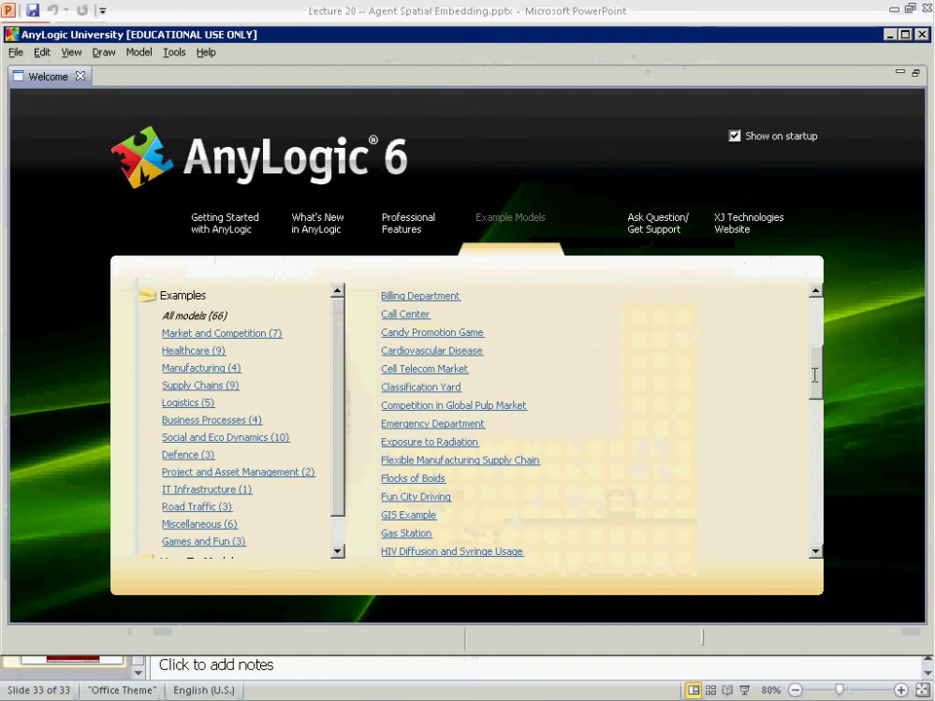
Open the Wandering Elephants example from the Social and Eco Dynamics examples list
left_click_drag(814, 375, 814, 326)
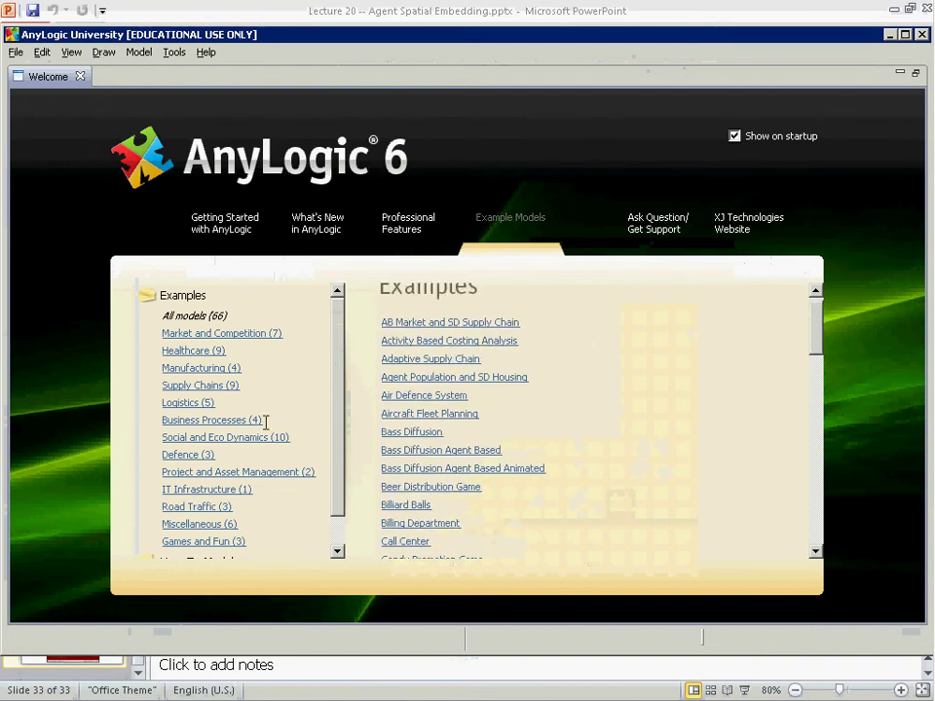
left_click(234, 437)
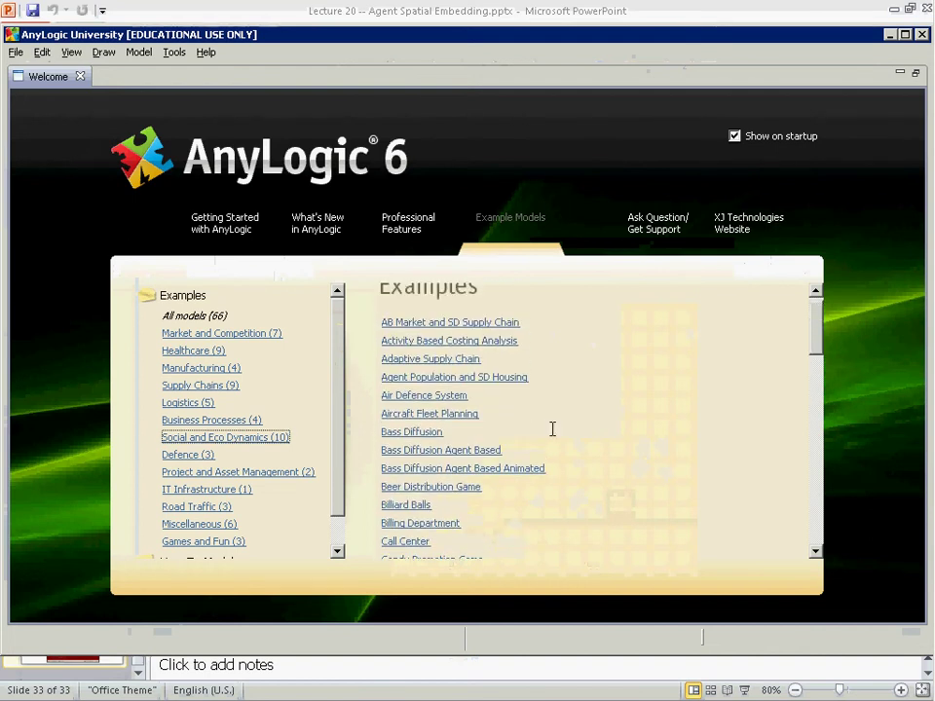
scroll(590, 424, "down", 5)
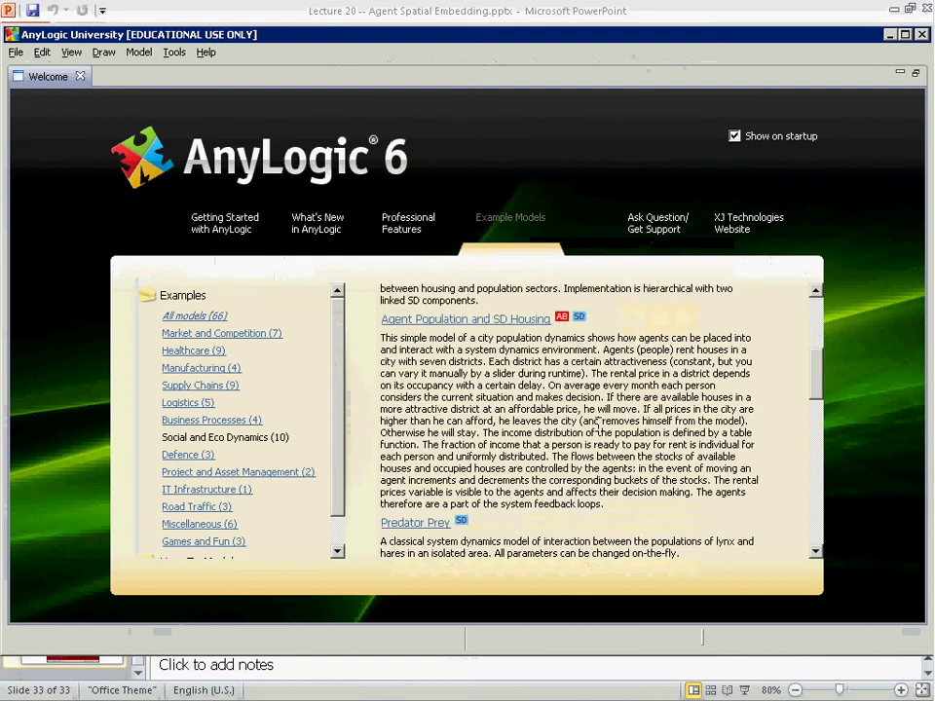
scroll(598, 429, "down", 5)
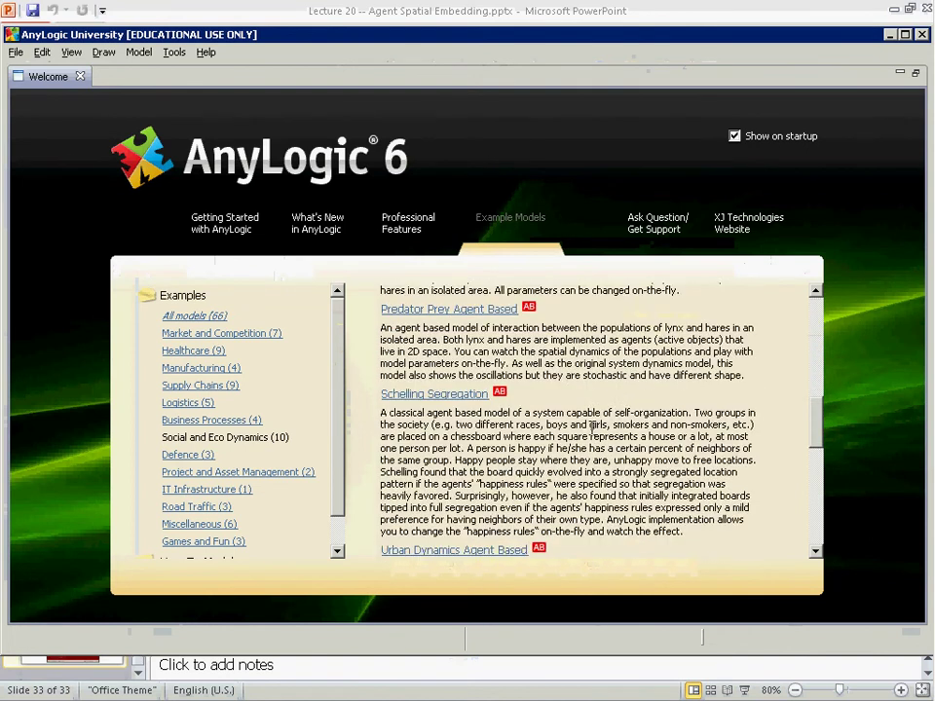
scroll(591, 429, "down", 10)
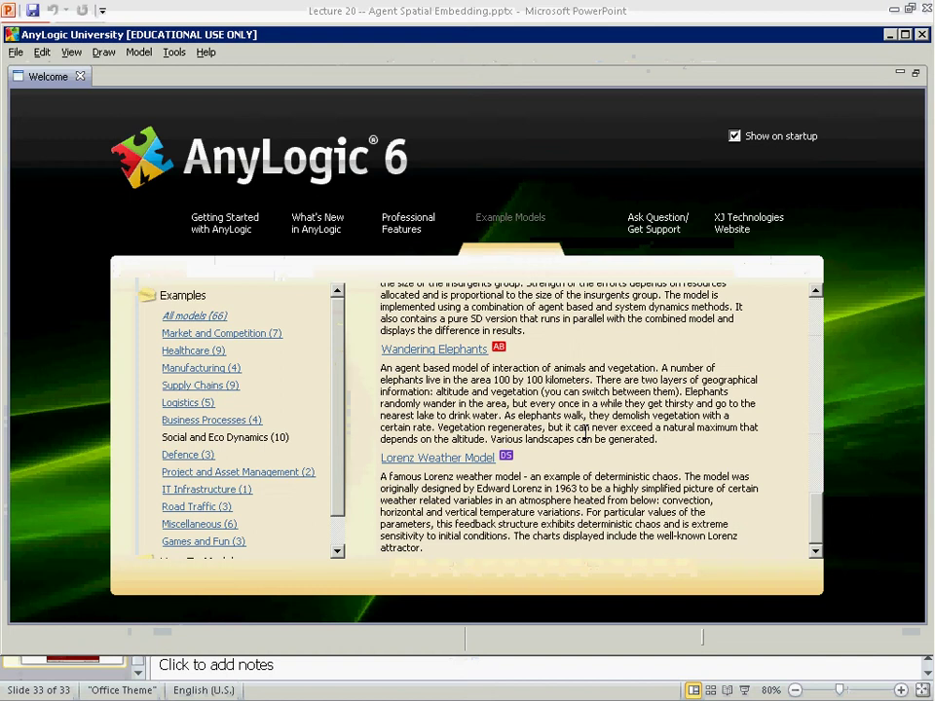
scroll(458, 384, "up", 1)
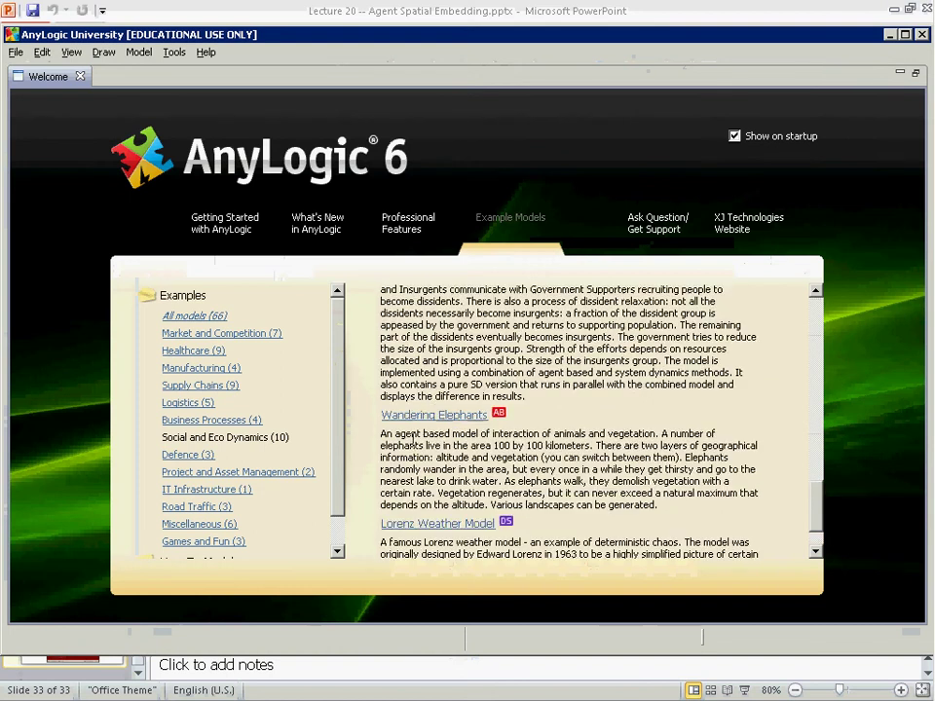
left_click(411, 416)
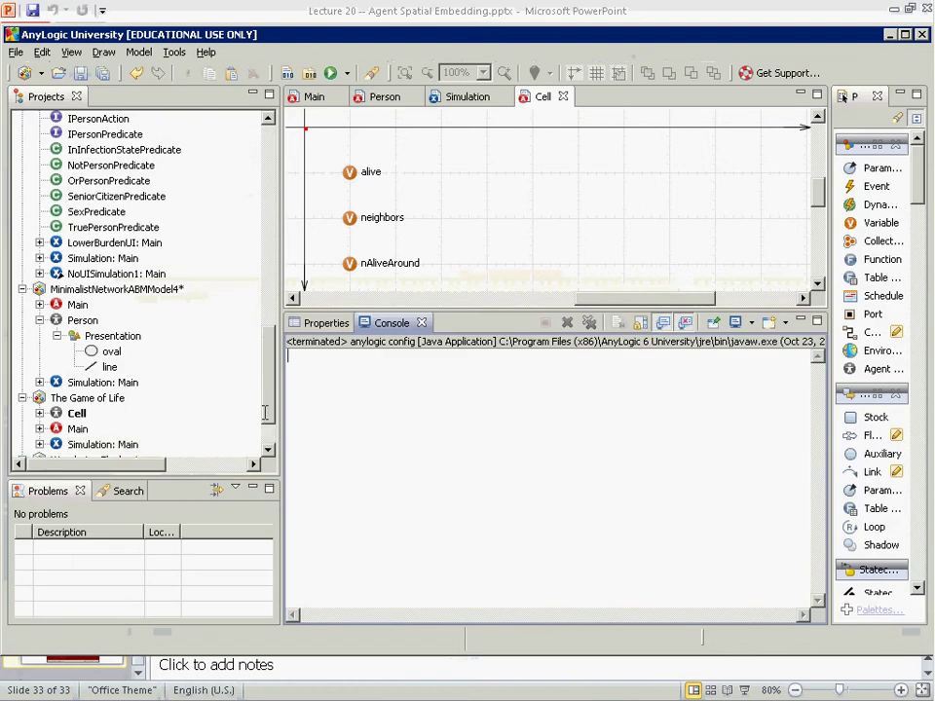
Run the Wandering Elephants simulation experiment from the Projects tree
left_click(129, 445)
right_click(90, 447)
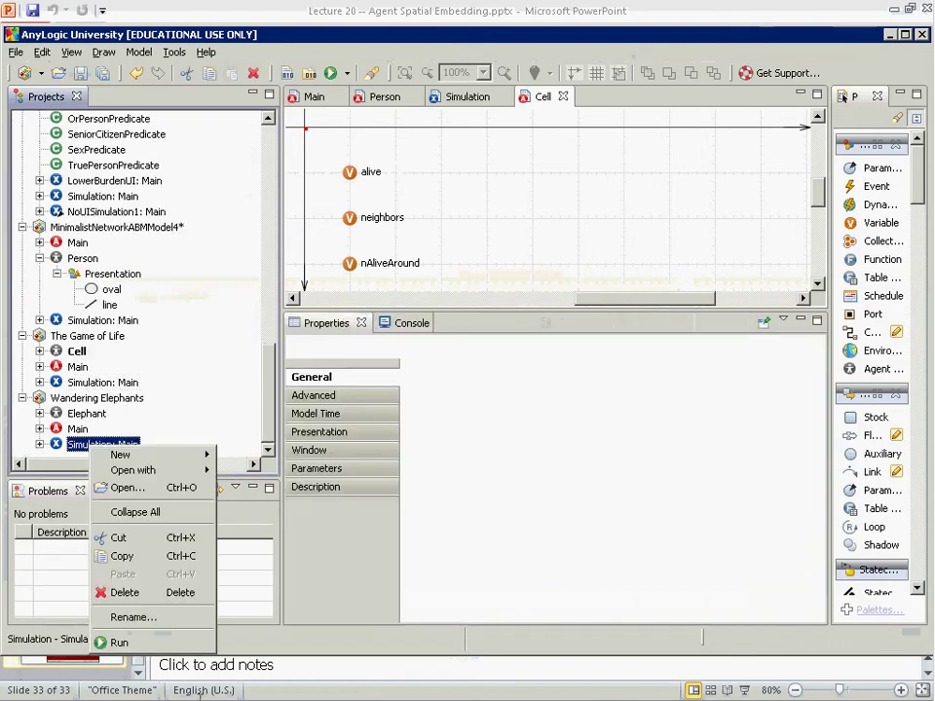
left_click(152, 642)
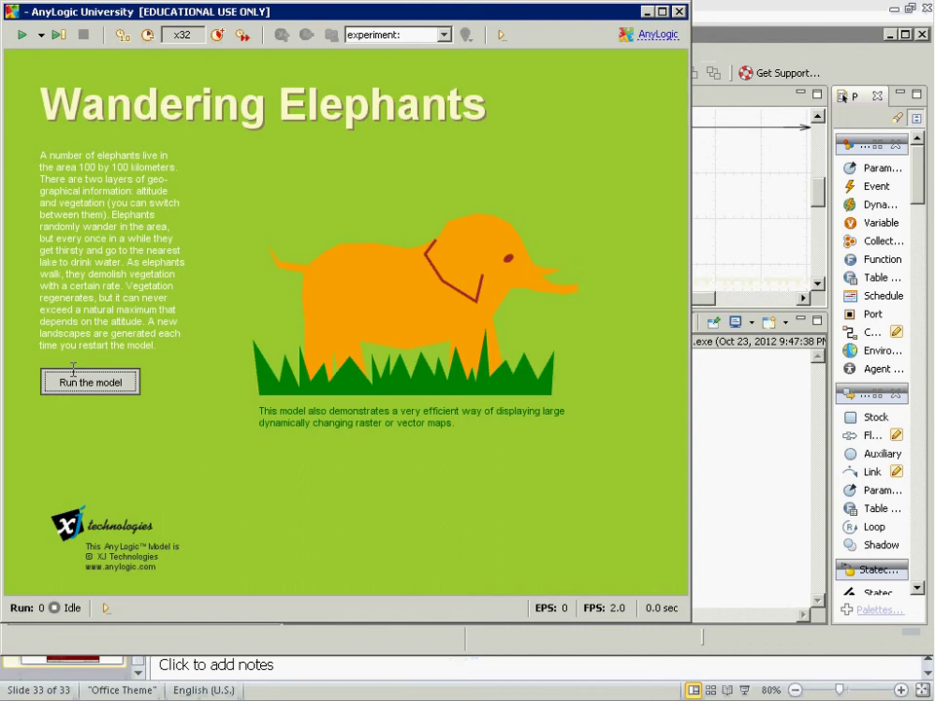
Start the elephant run, try maximum speed, return to x32, and show vegetation on the map
left_click(88, 380)
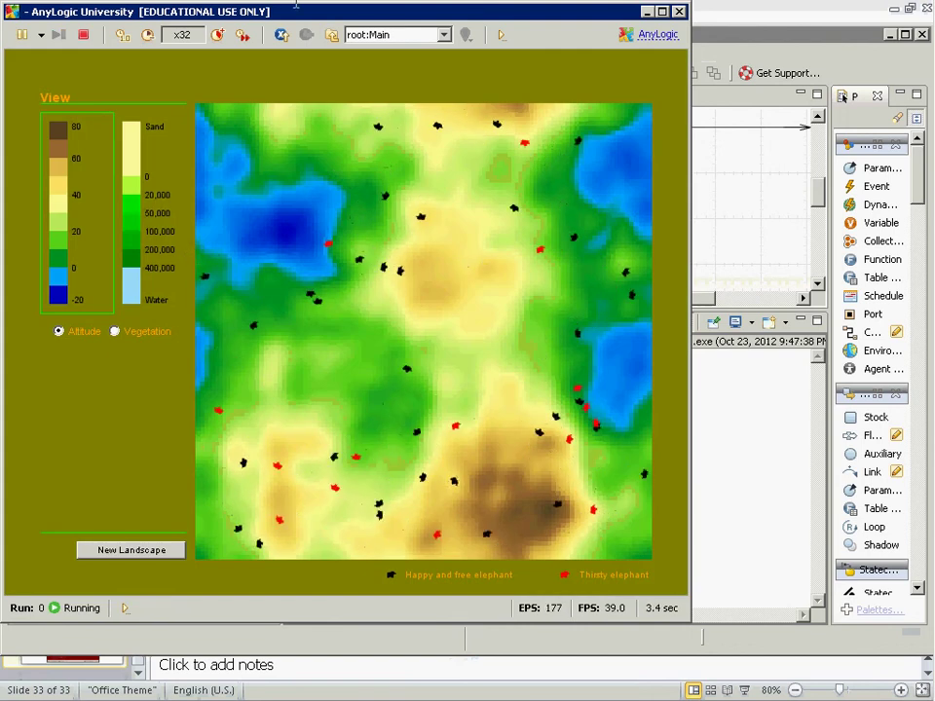
left_click(242, 34)
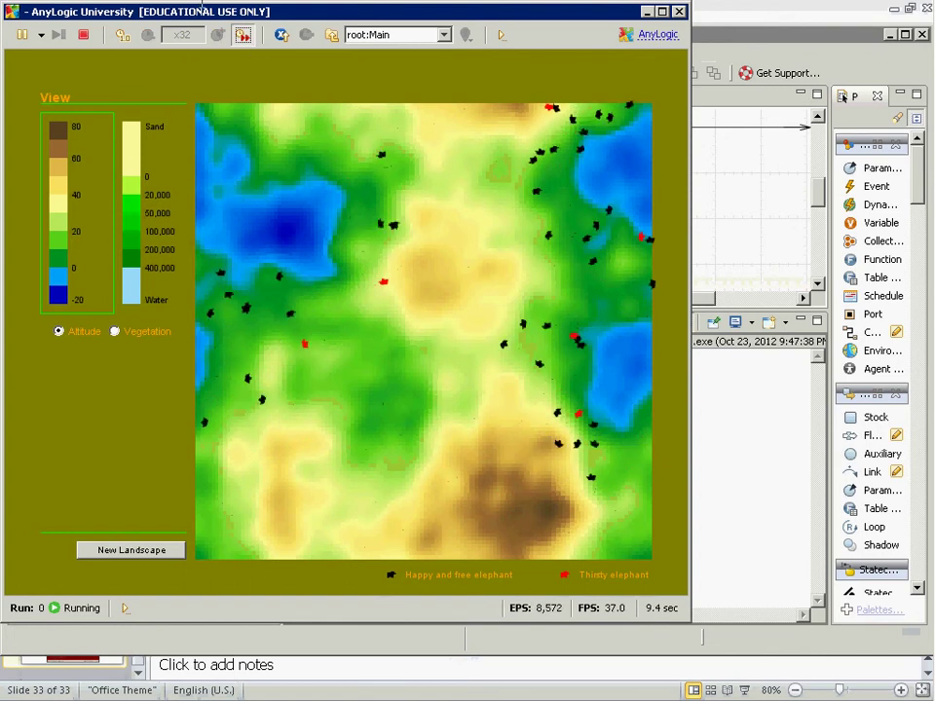
left_click(242, 34)
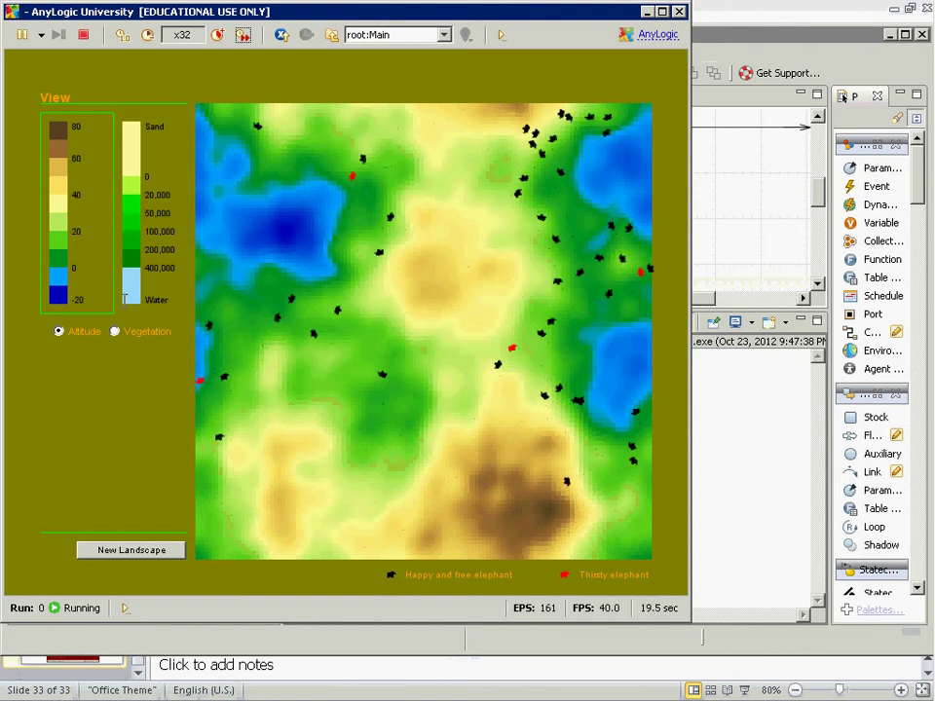
left_click(141, 331)
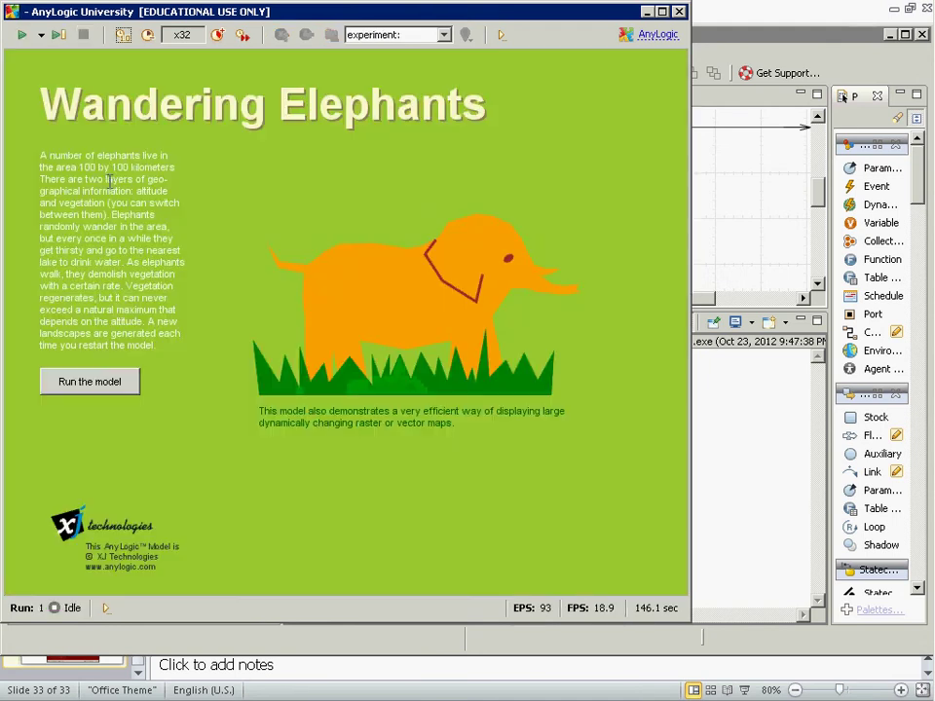
Rerun the elephants on the vegetation map at x500 then virtual time, and stop the run
left_click(131, 382)
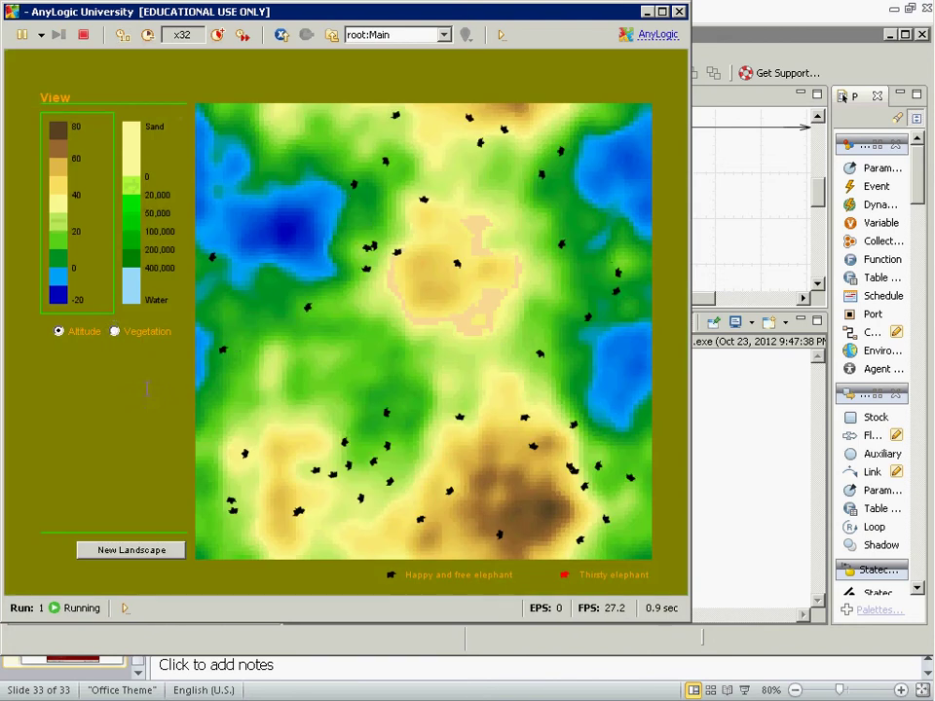
left_click(117, 331)
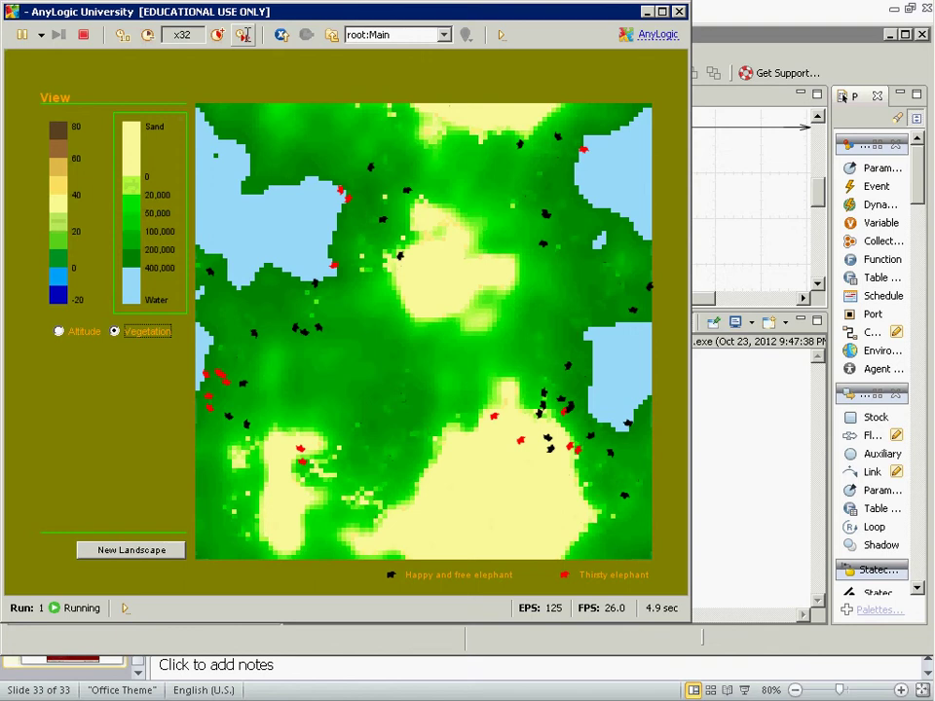
left_click(244, 35)
left_click(217, 35)
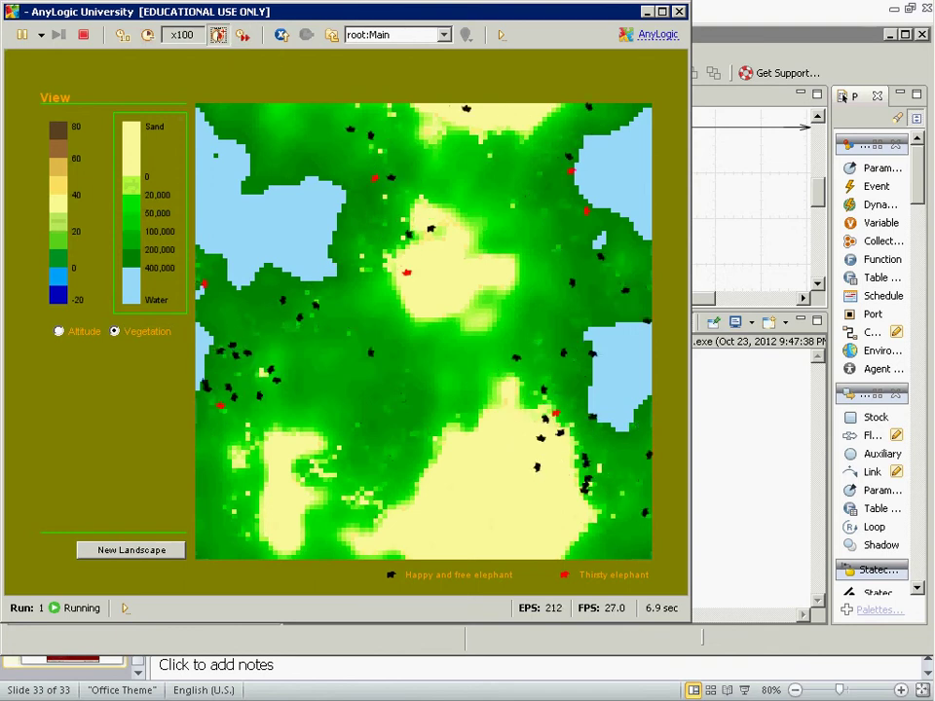
left_click(217, 36)
left_click(218, 35)
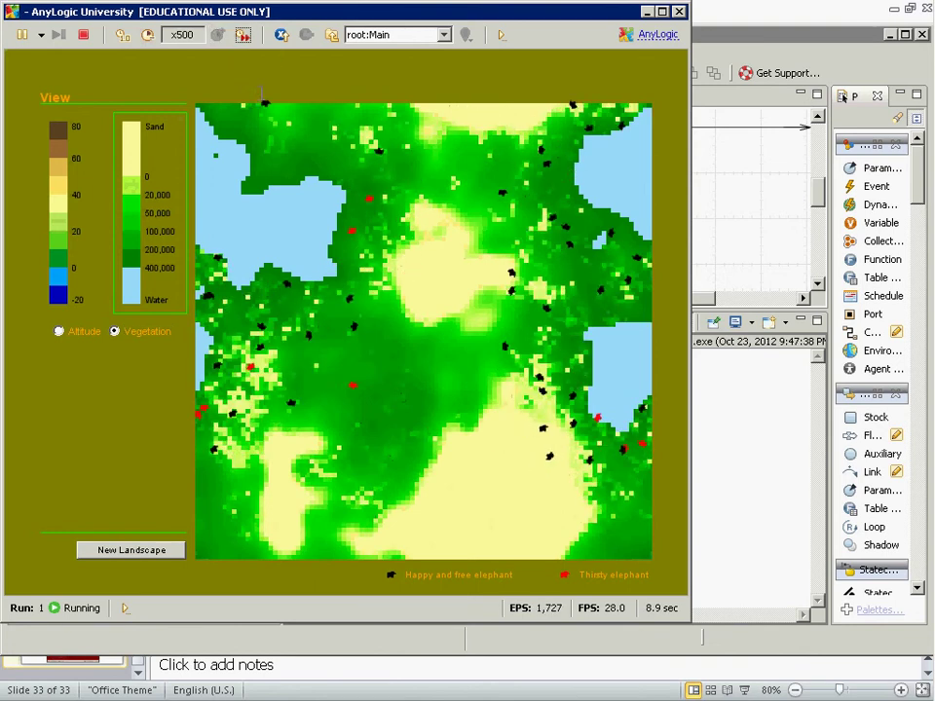
left_click(244, 35)
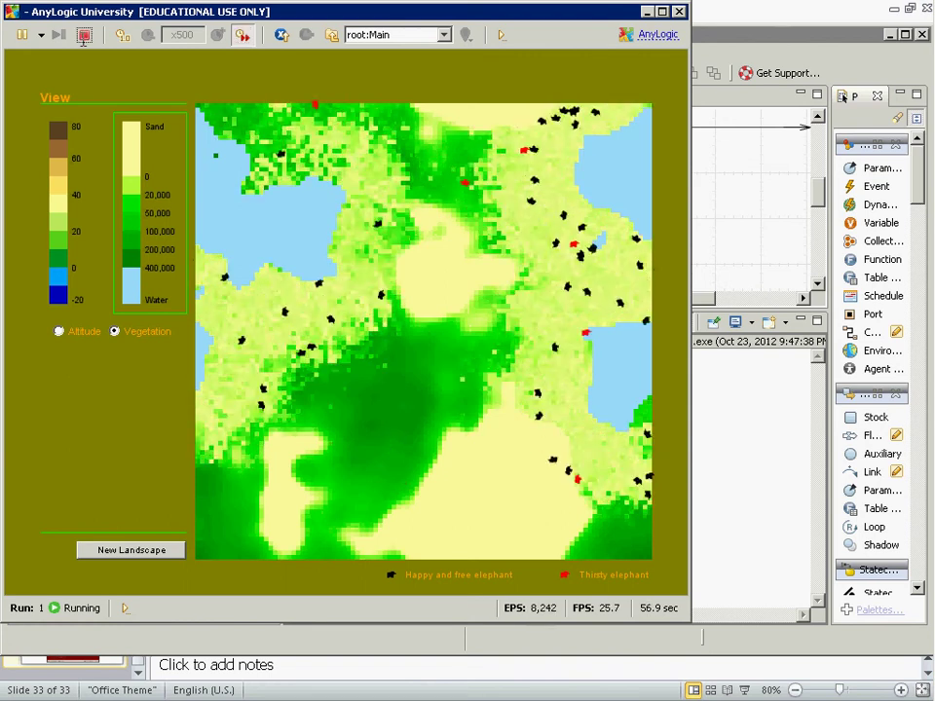
left_click(83, 35)
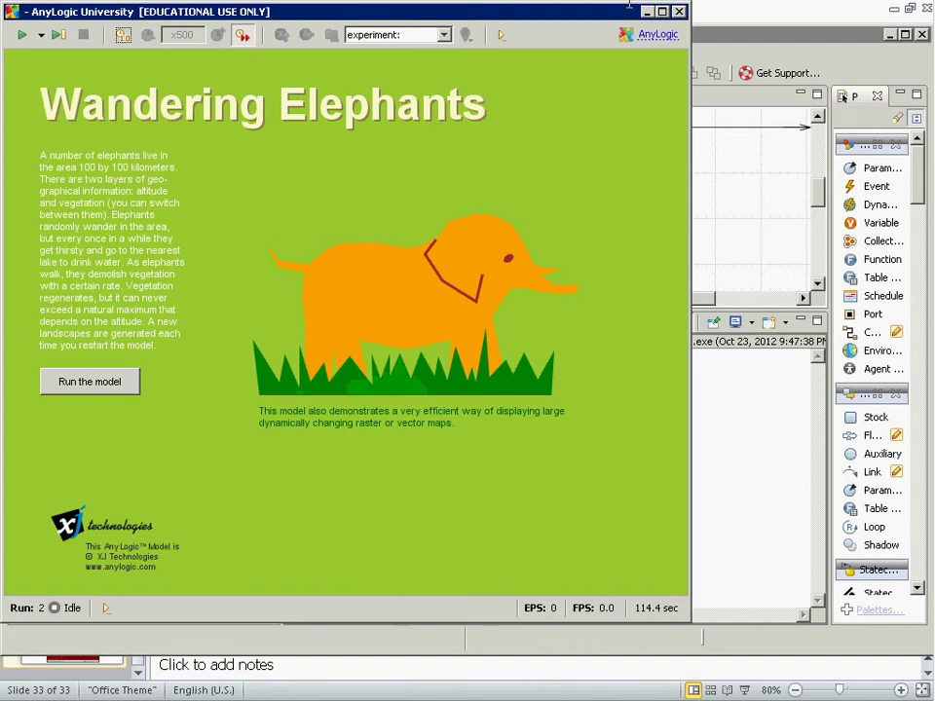
Close the model window and open the Elephant statechart with an enlarged diagram area
left_click(679, 12)
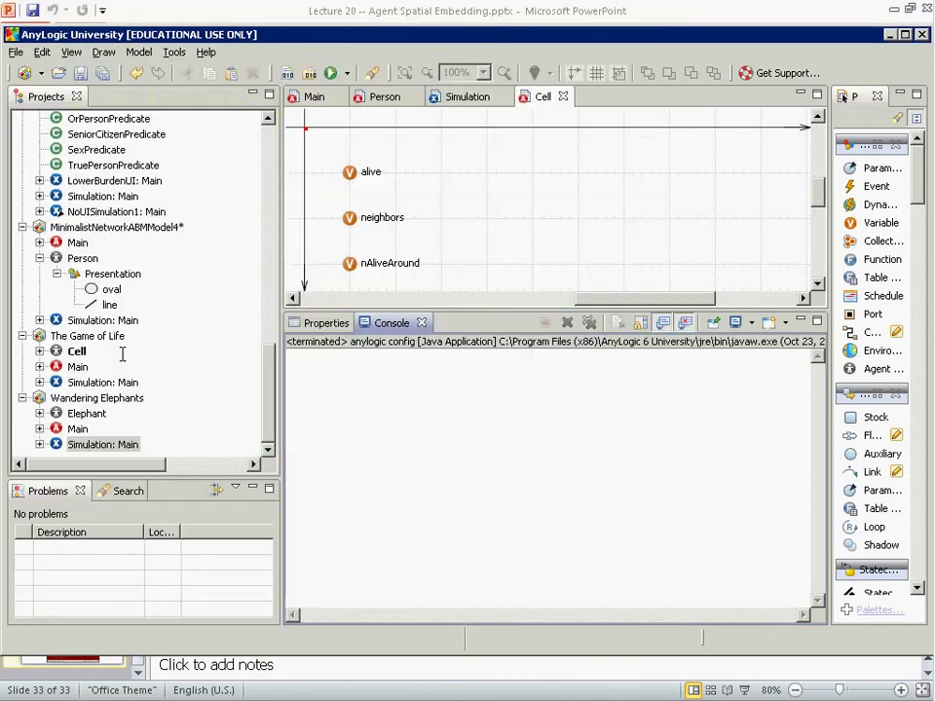
double_click(94, 413)
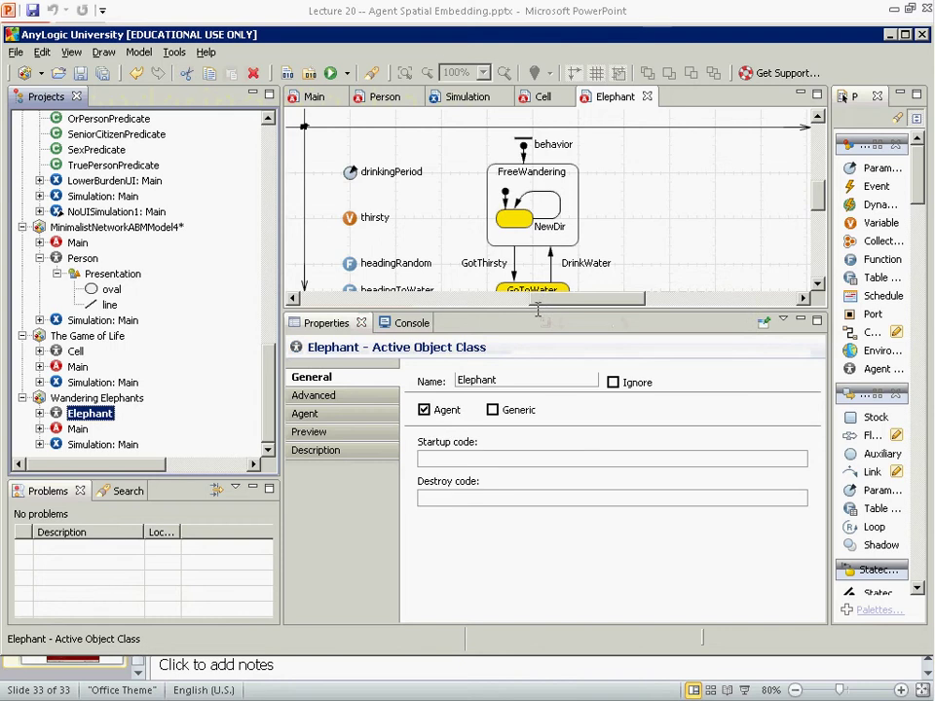
left_click_drag(540, 309, 535, 548)
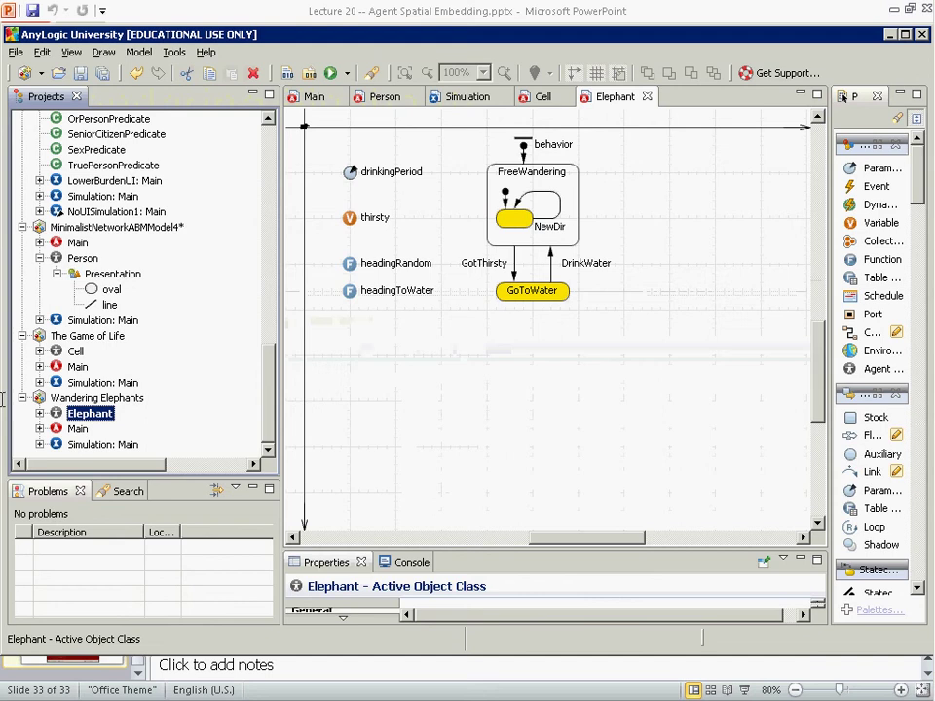
key("super")
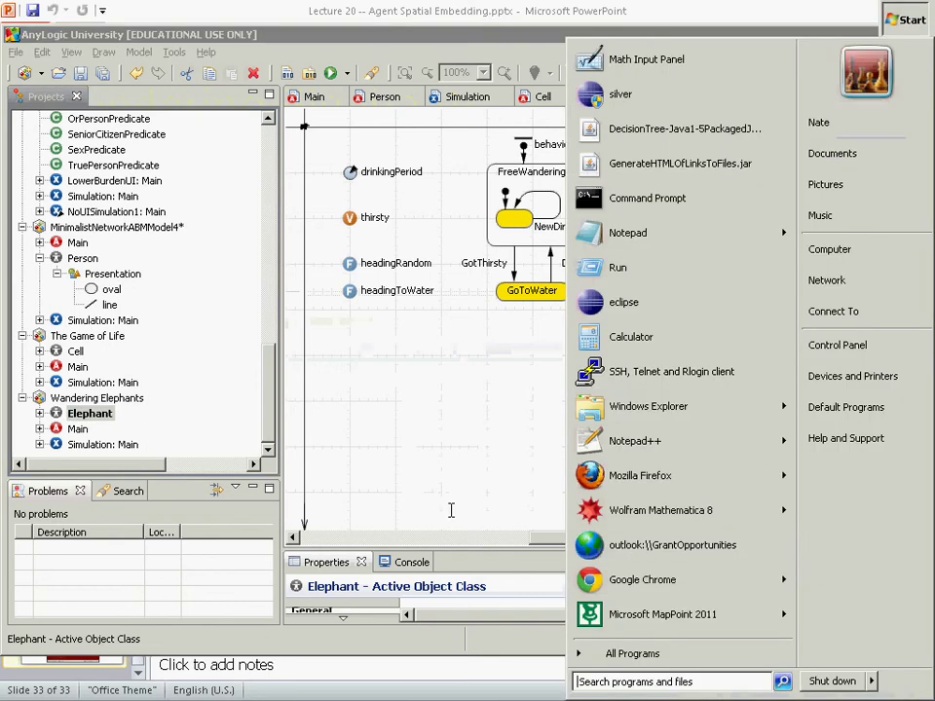
key("super")
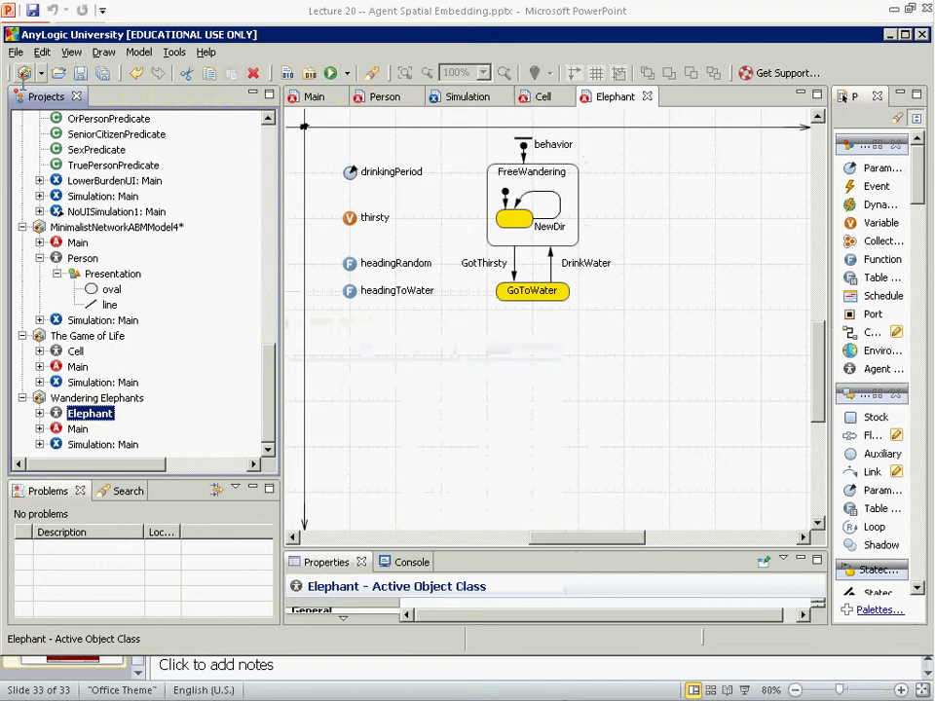
left_click(16, 53)
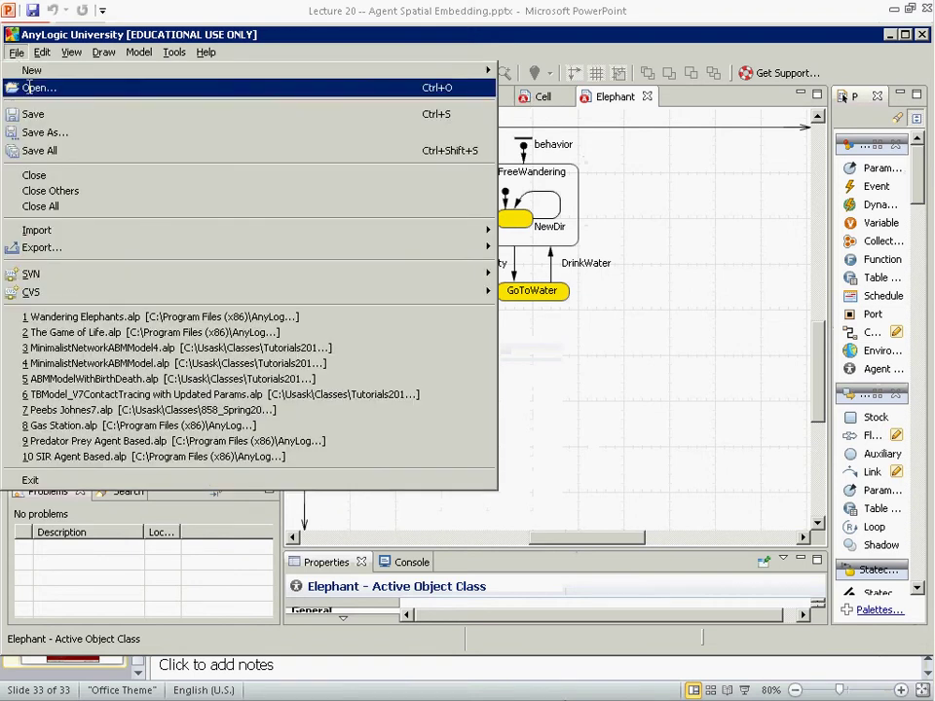
left_click(39, 87)
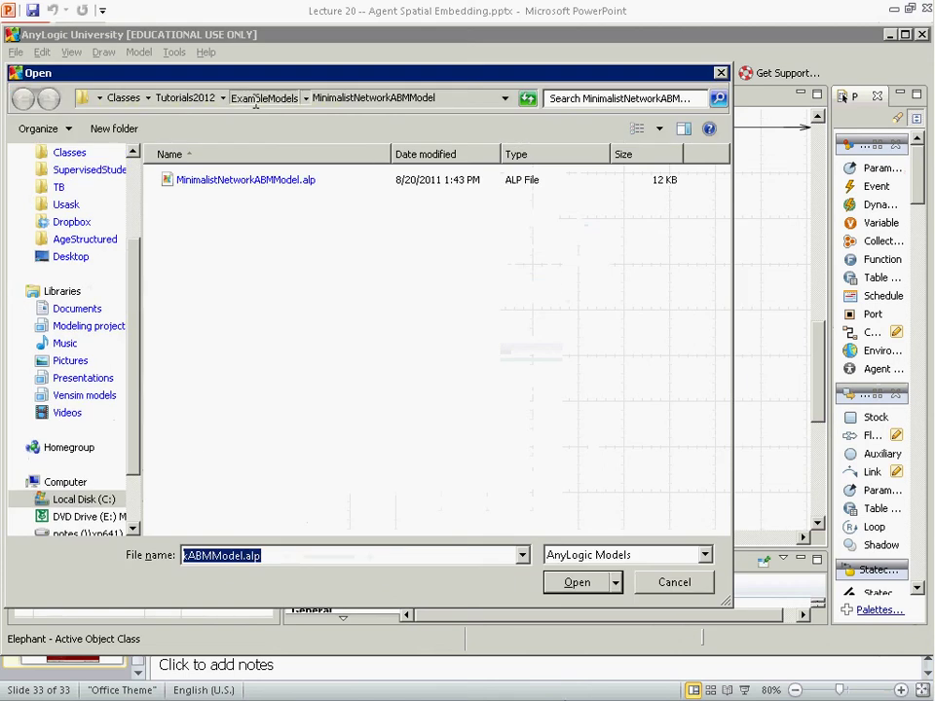
left_click(373, 97)
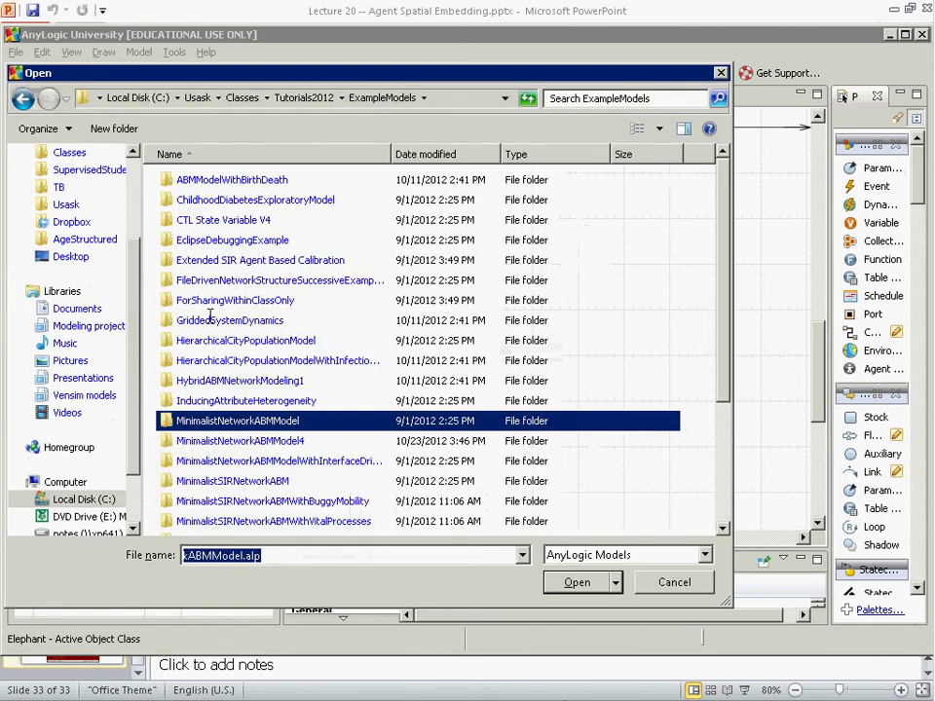
double_click(209, 300)
left_click(195, 359)
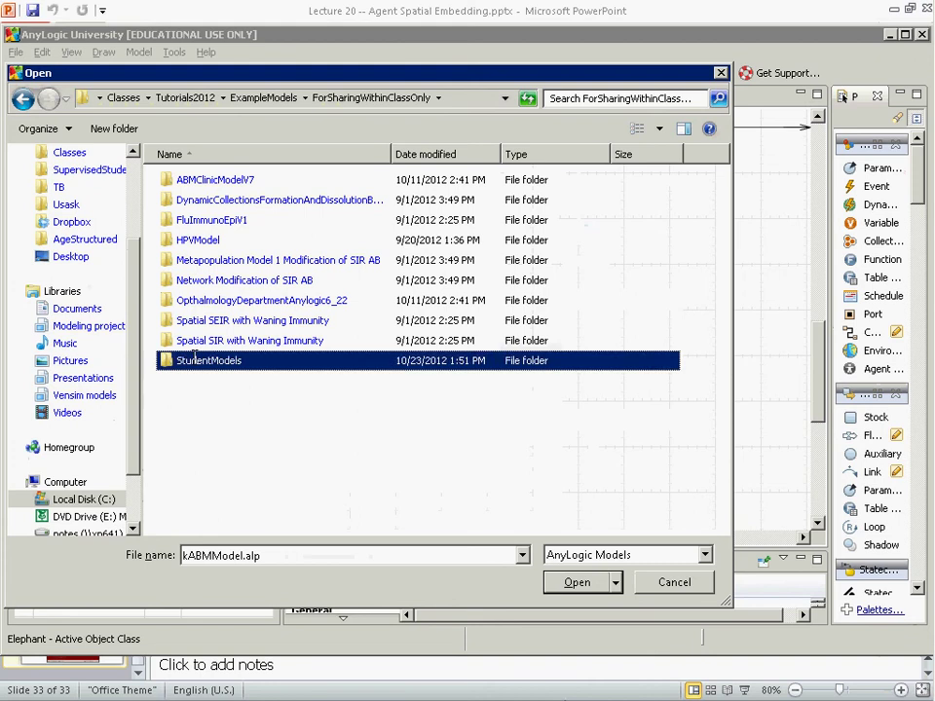
double_click(195, 359)
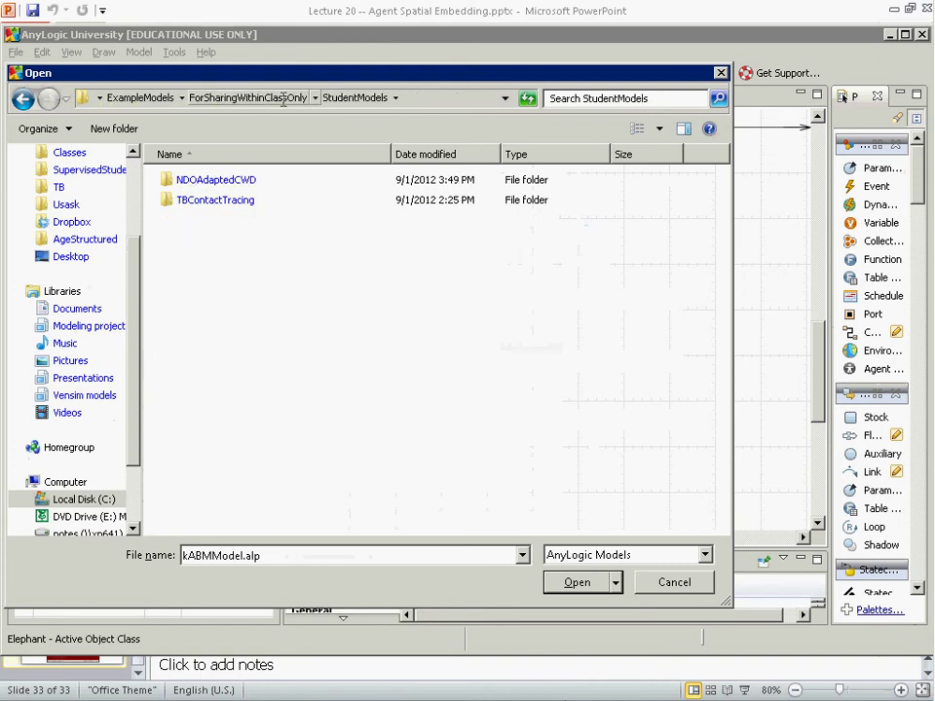
left_click(202, 182)
double_click(202, 180)
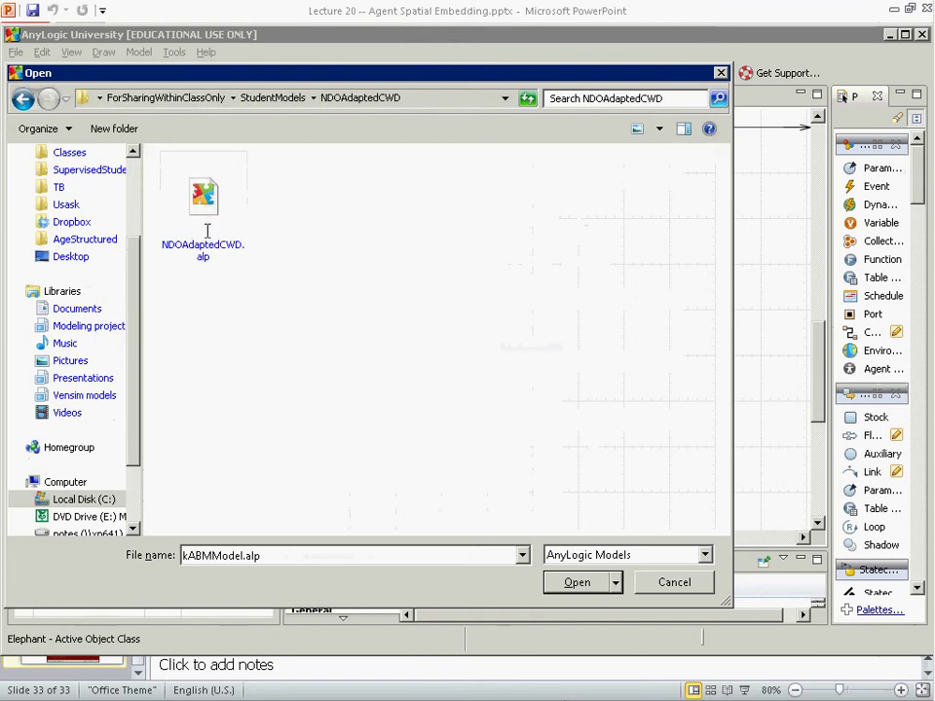
left_click(206, 222)
left_click(576, 581)
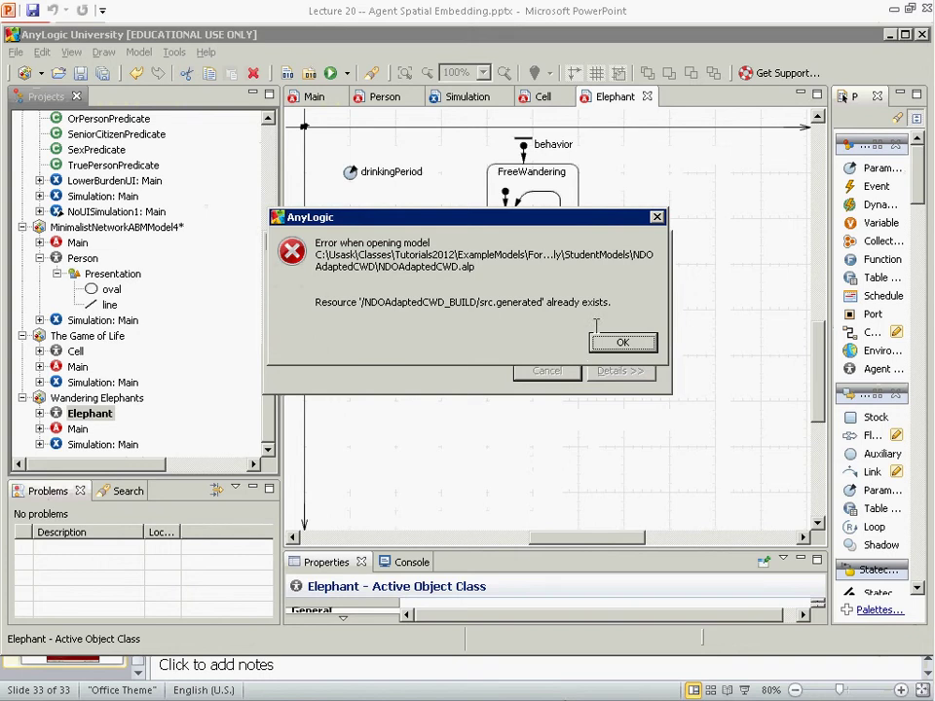
left_click(621, 343)
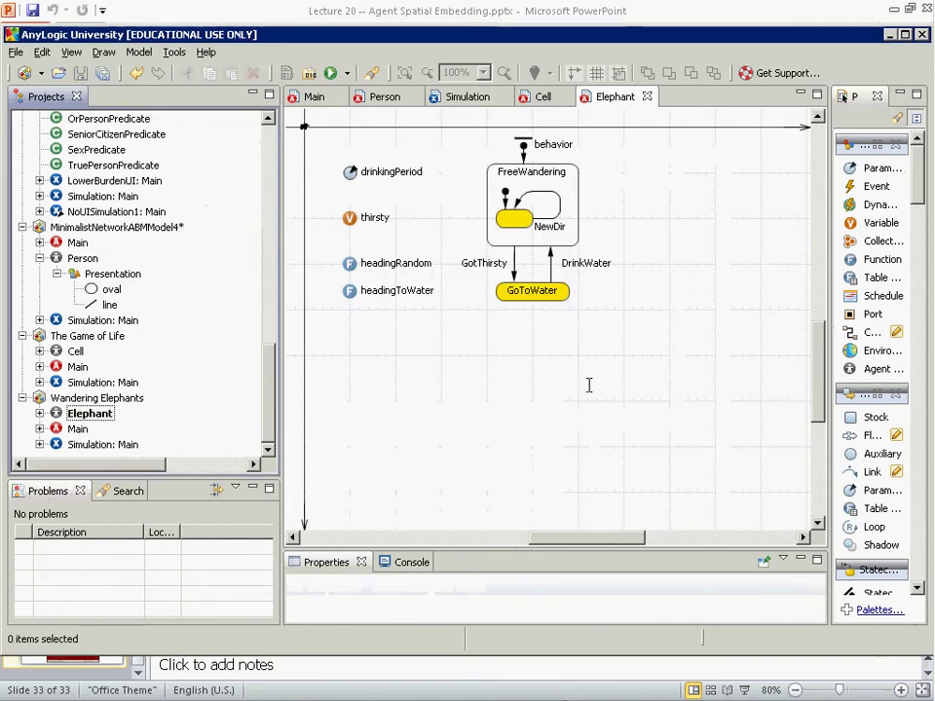
left_click_drag(269, 383, 244, 180)
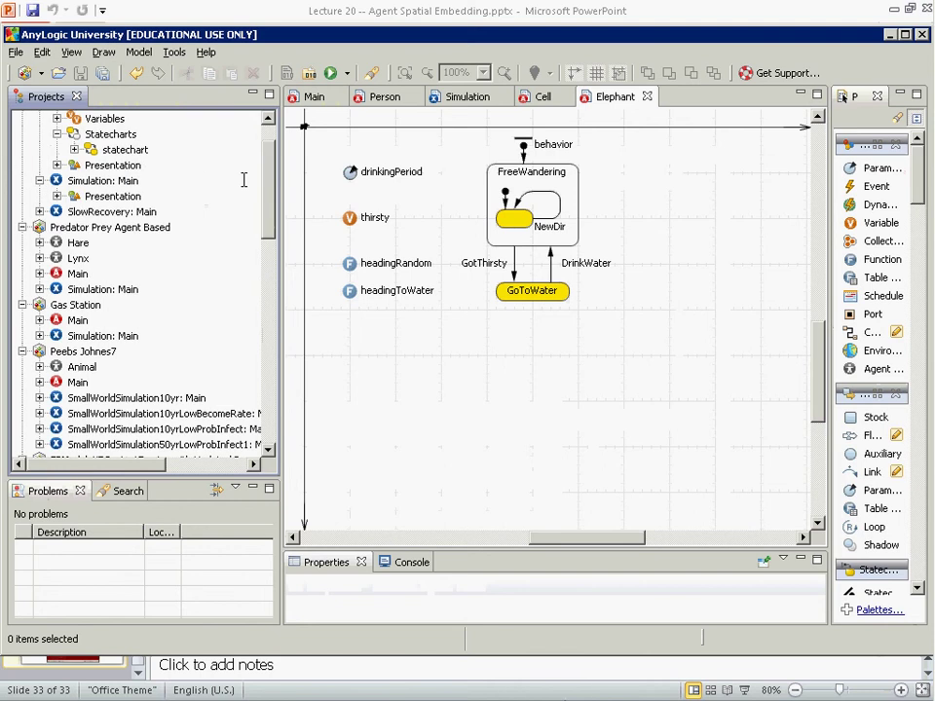
scroll(240, 143, "up", 1)
scroll(240, 142, "down", 15)
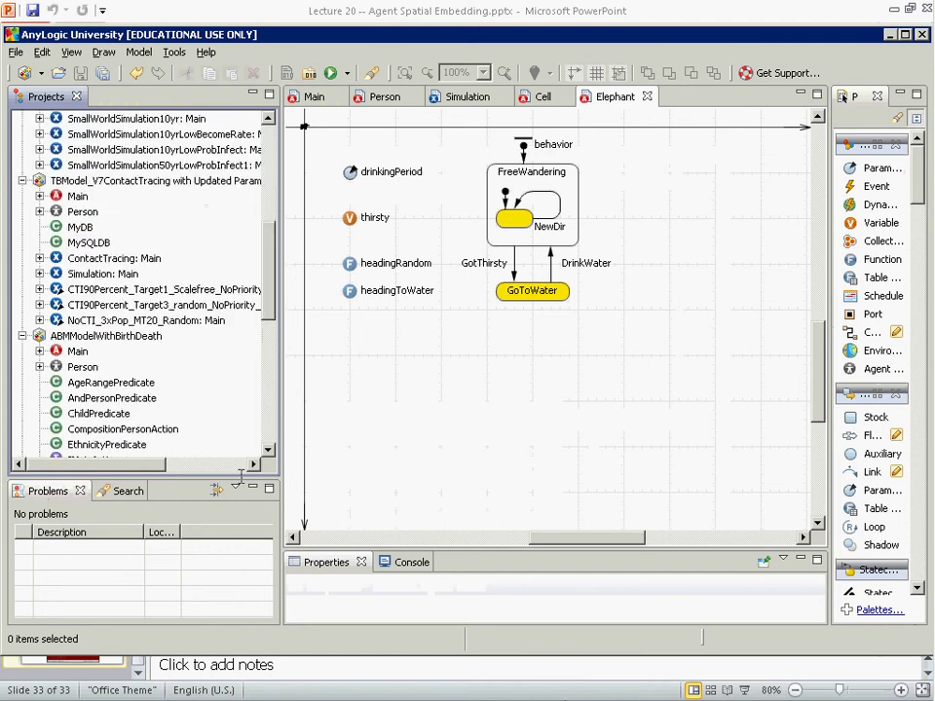
Close the Wandering Elephants model from the Projects tree
left_click(80, 397)
right_click(80, 397)
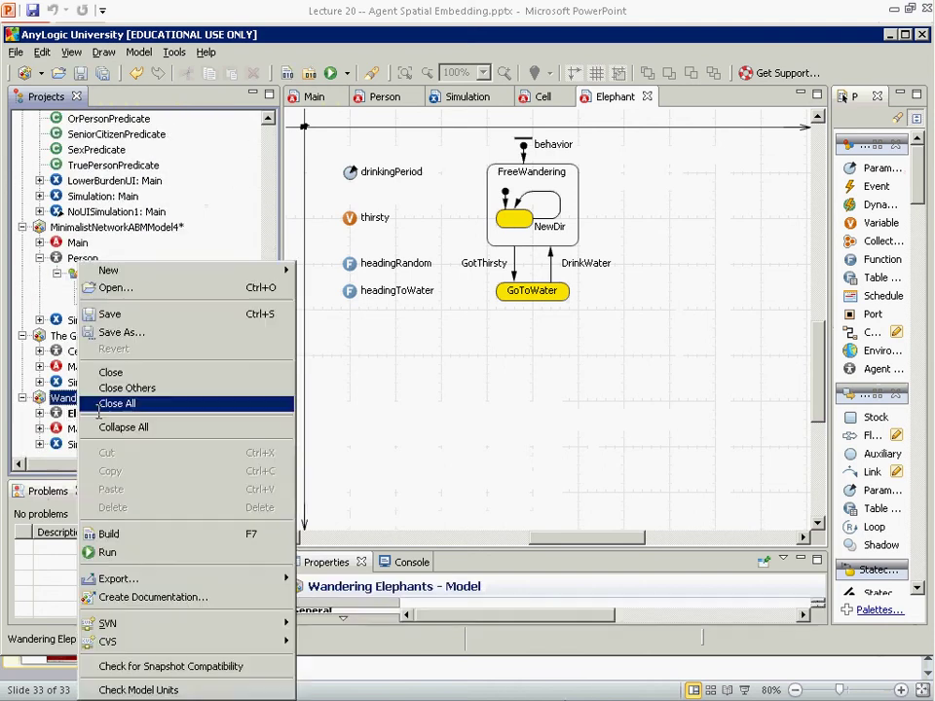
left_click(112, 372)
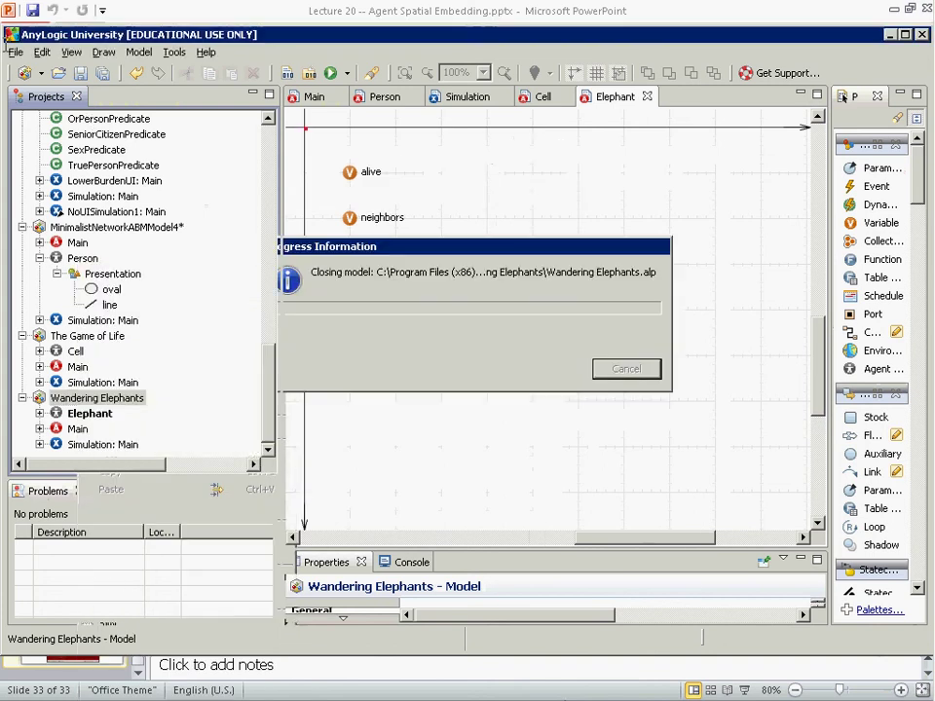
Open the NDOAdaptedCWD.alp model file
left_click(15, 52)
left_click(29, 88)
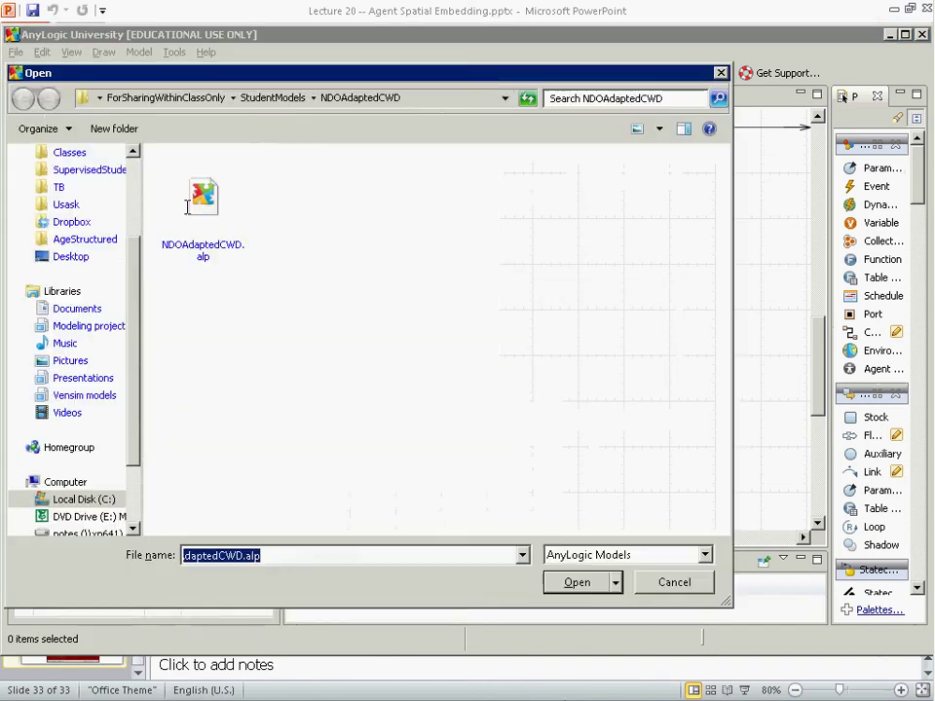
left_click(203, 205)
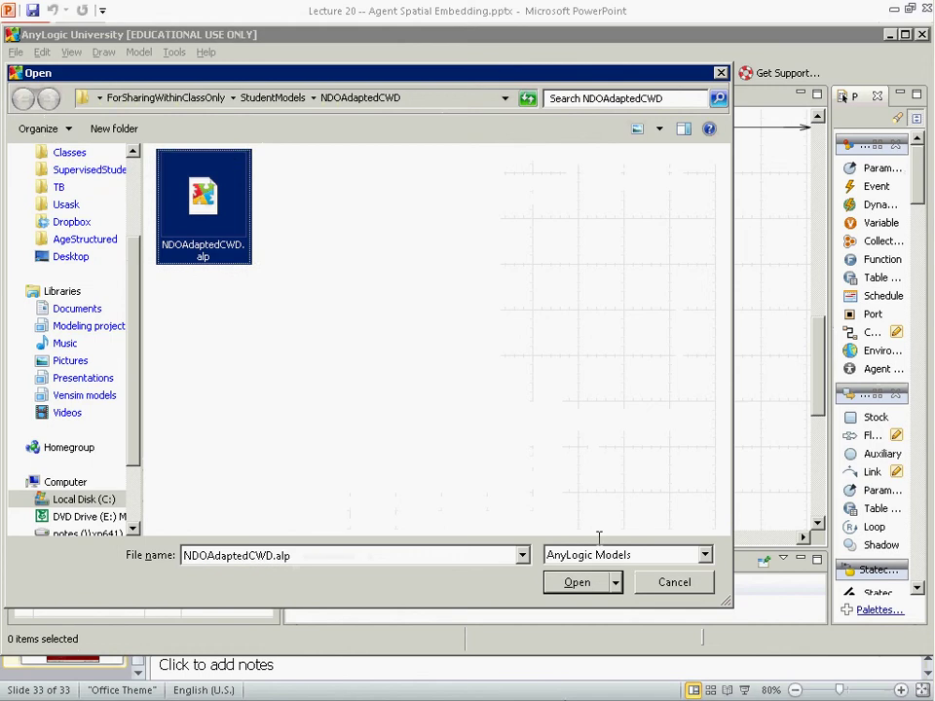
left_click(578, 582)
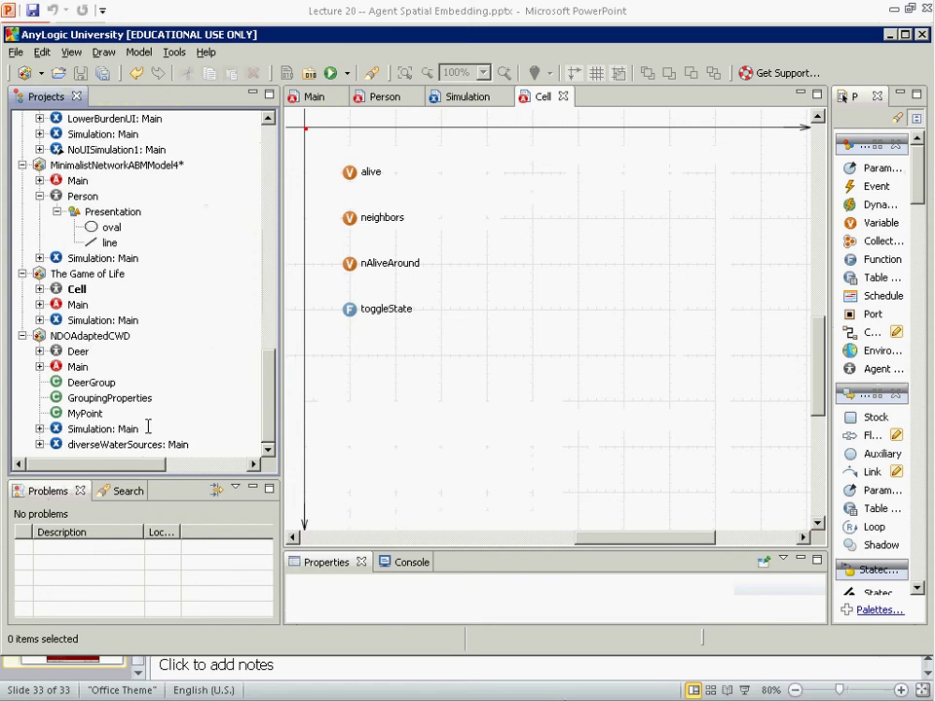
Run the NDOAdaptedCWD Simulation: Main experiment from the Projects tree
left_click(90, 430)
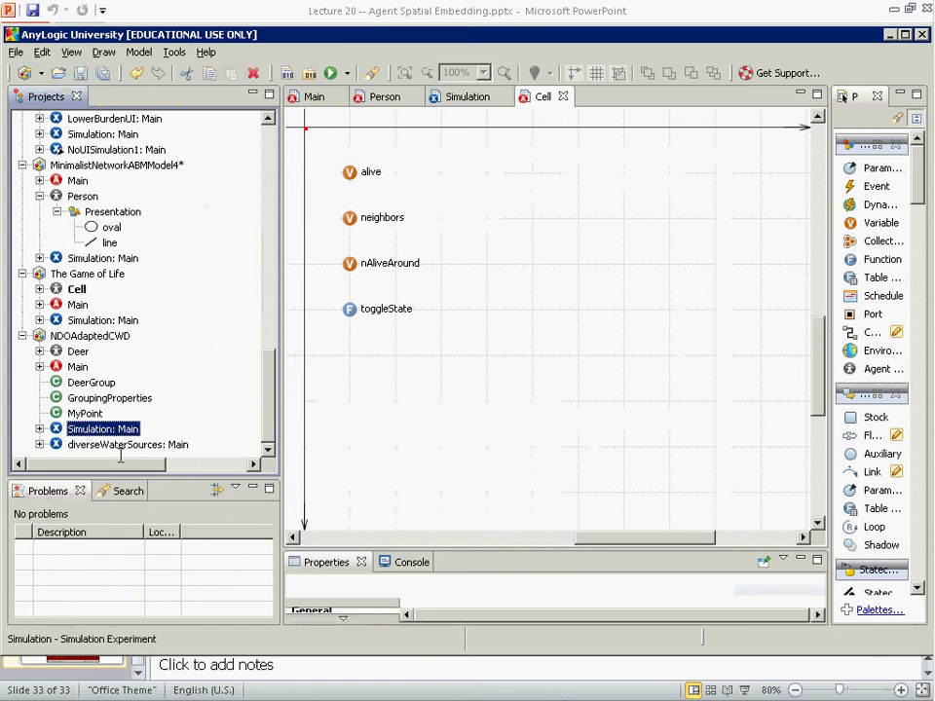
right_click(90, 433)
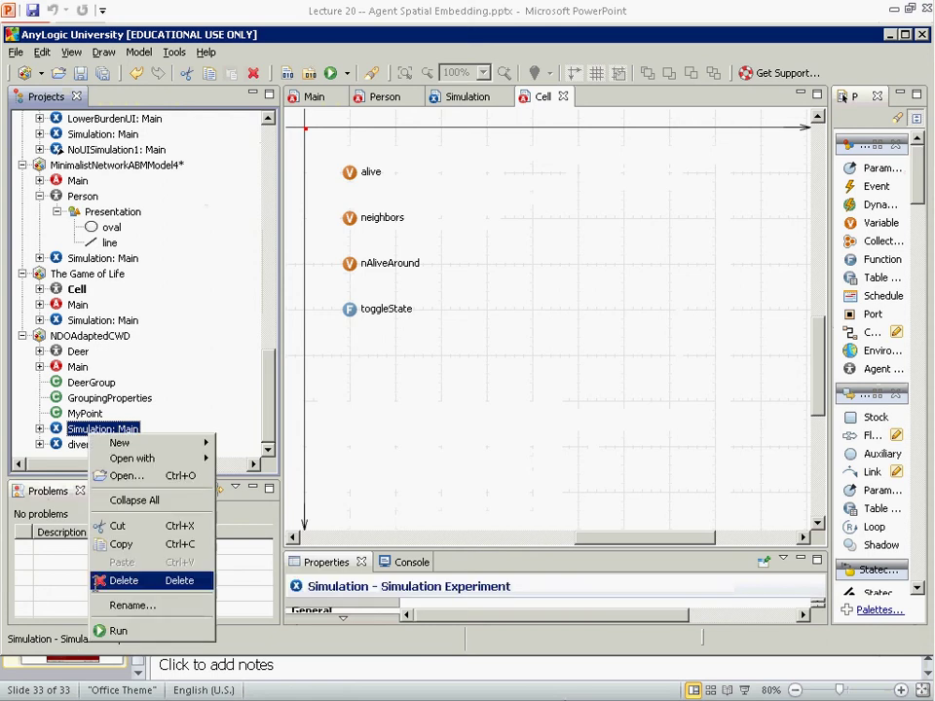
left_click(118, 630)
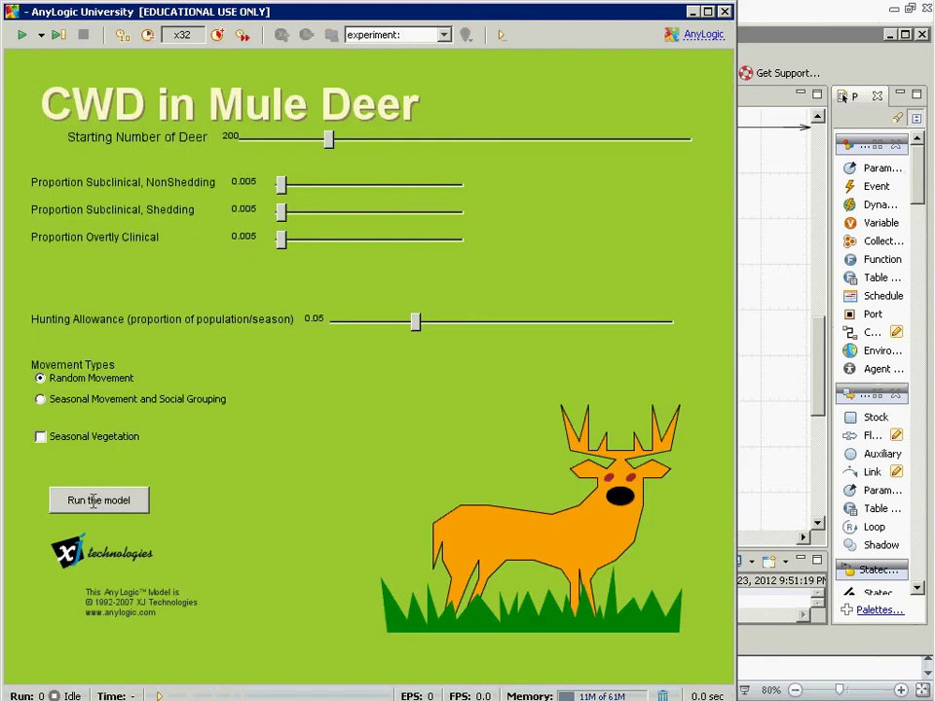
Start the CWD in Mule Deer run from its start screen
left_click(93, 501)
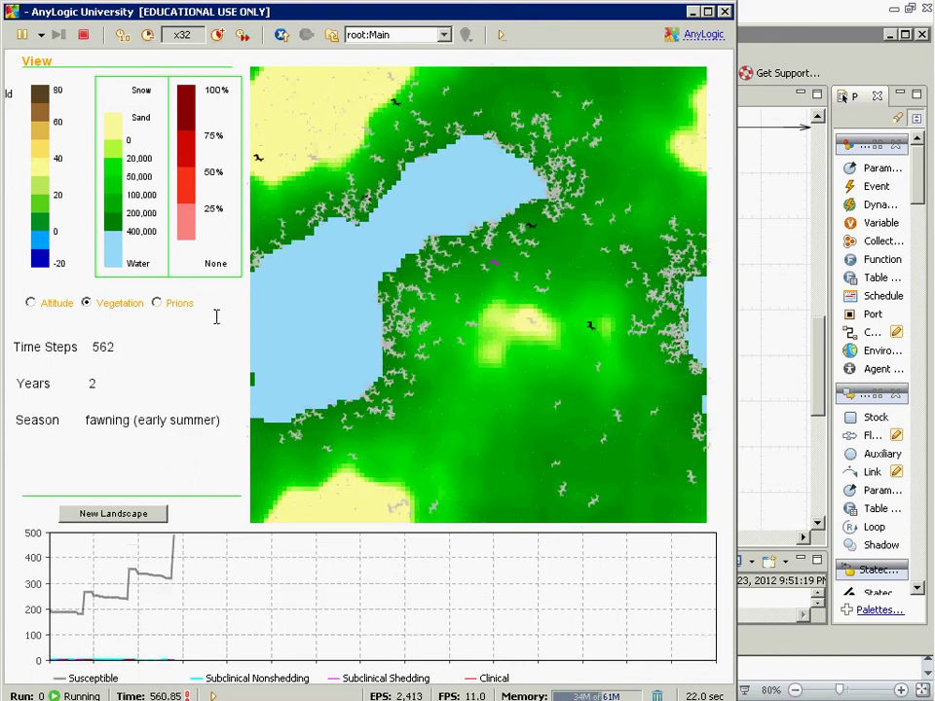
Show prion levels on the map, then bring Blackboard Collaborate to the front with Alt+Tab
left_click(159, 304)
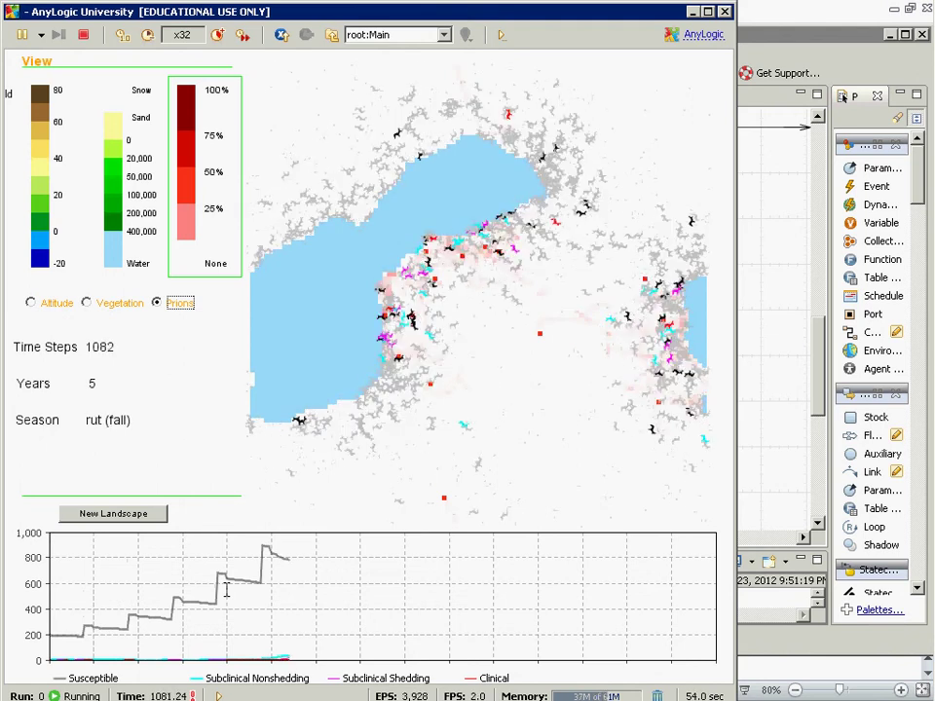
key("alt+Tab")
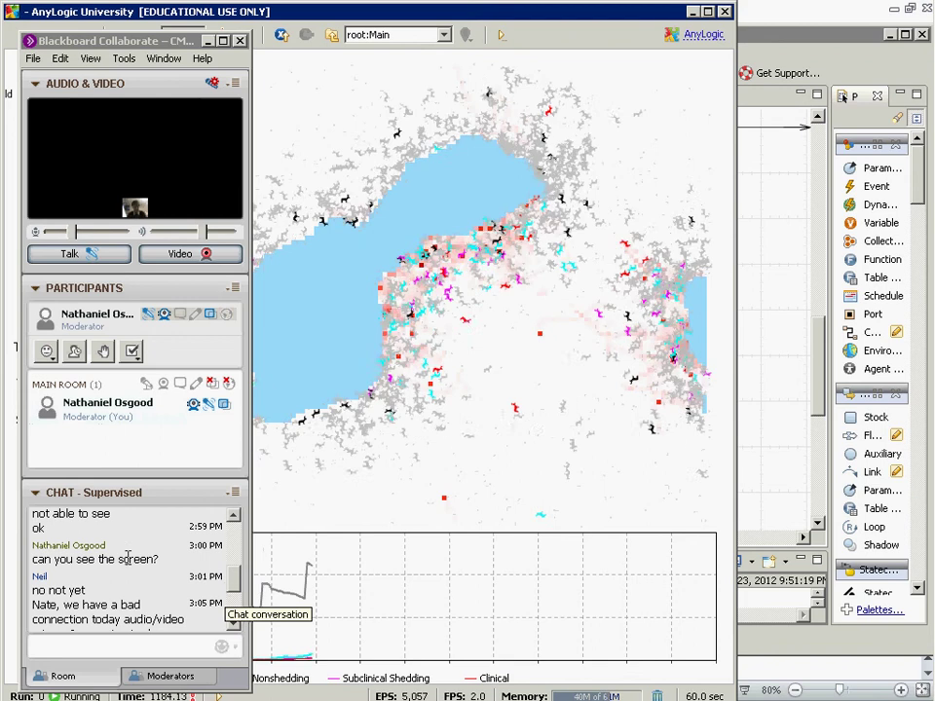
Stop and restart application sharing, accepting the Elevated Privileges notice
left_click(124, 58)
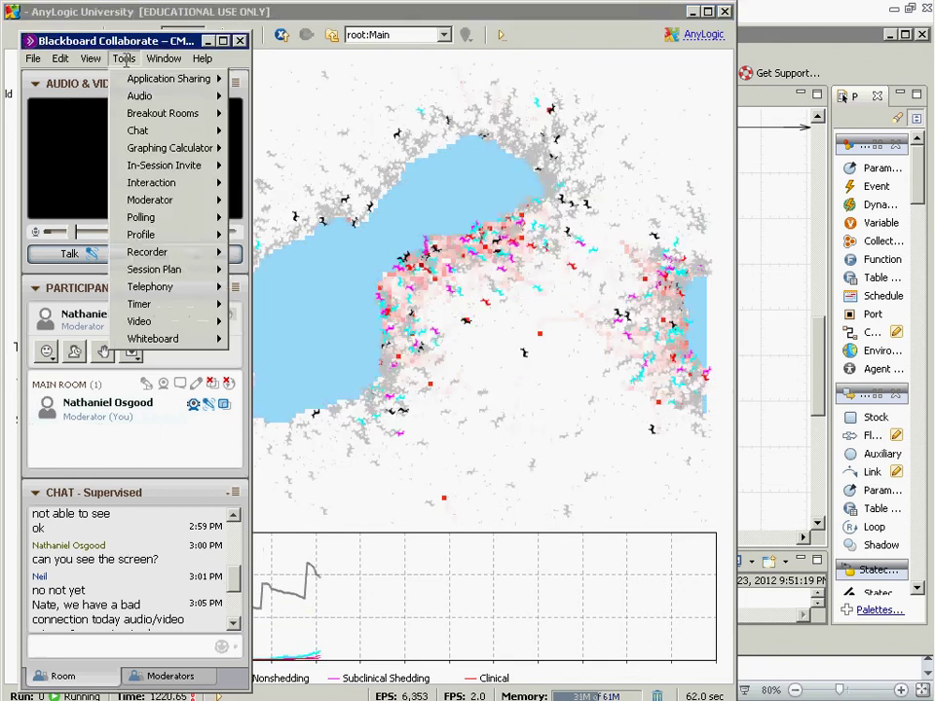
mouse_move(167, 78)
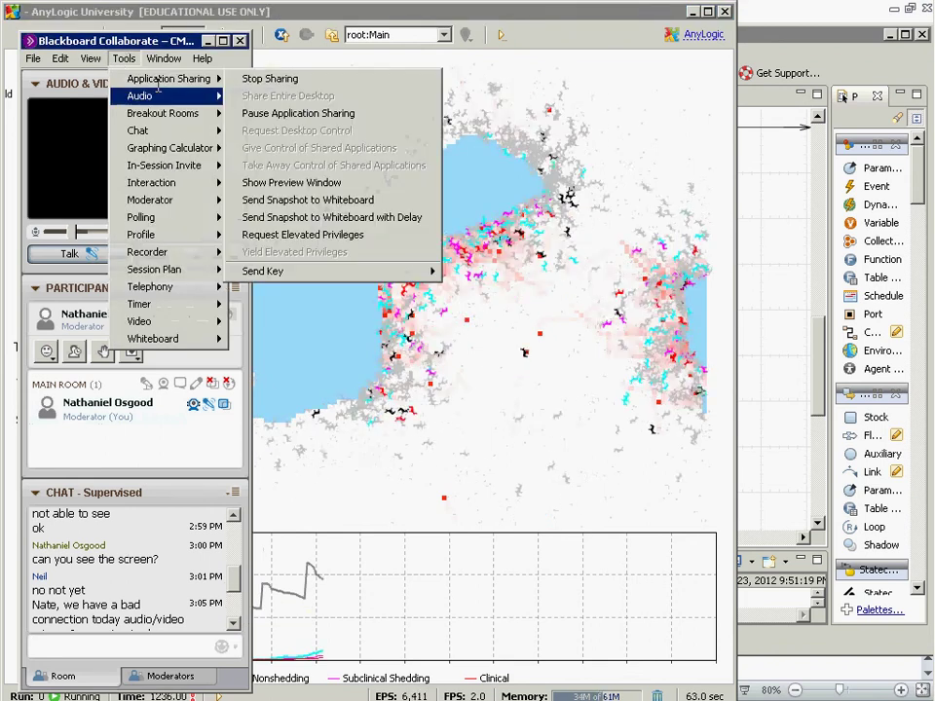
left_click(314, 85)
left_click(124, 59)
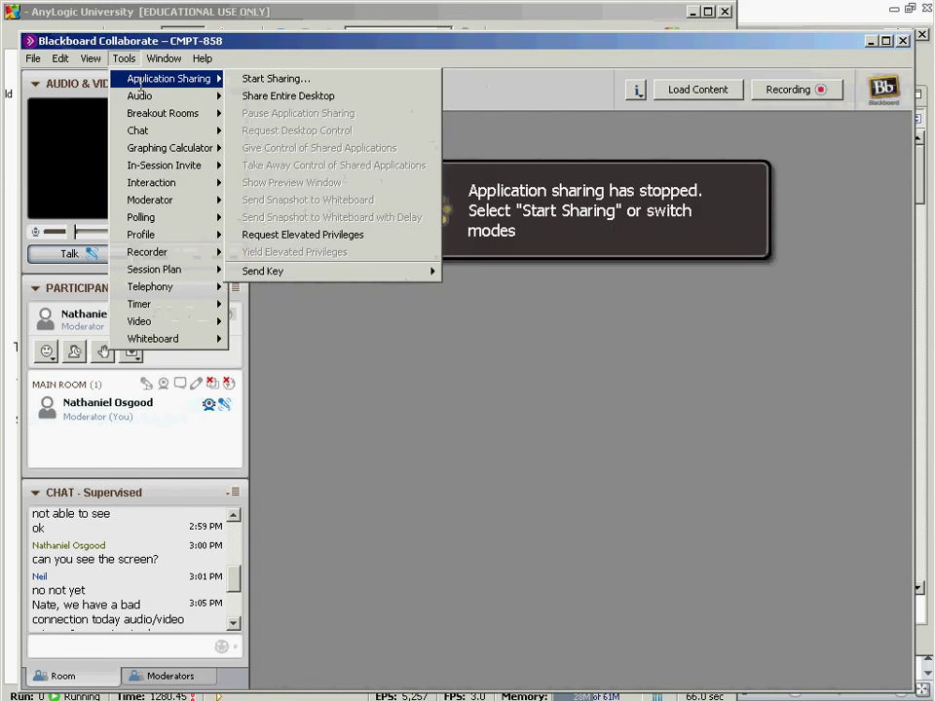
left_click(292, 78)
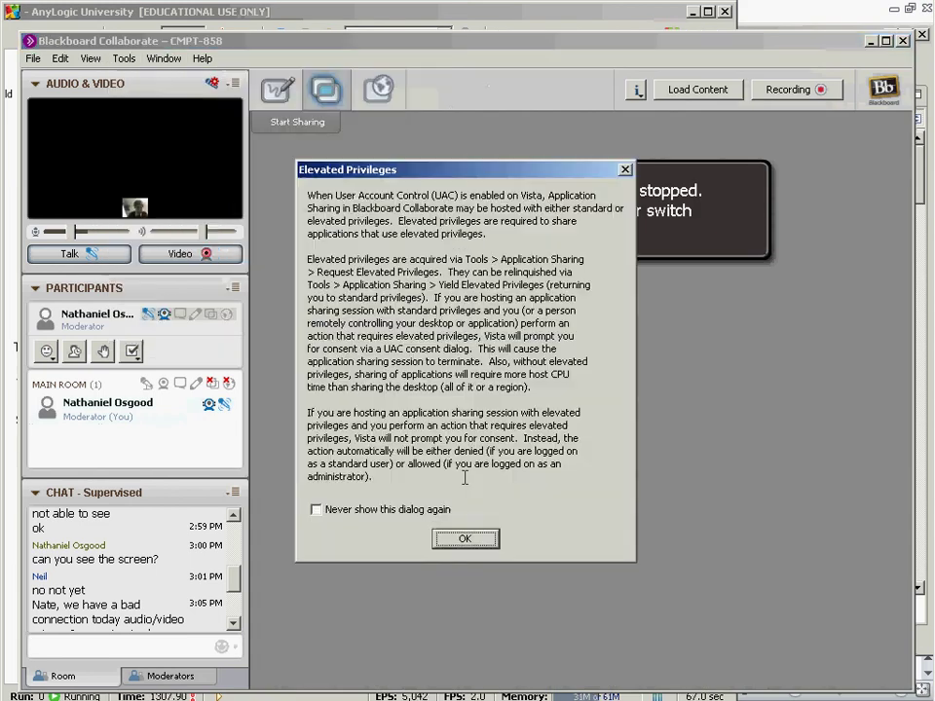
left_click(451, 534)
scroll(665, 524, "down", 1)
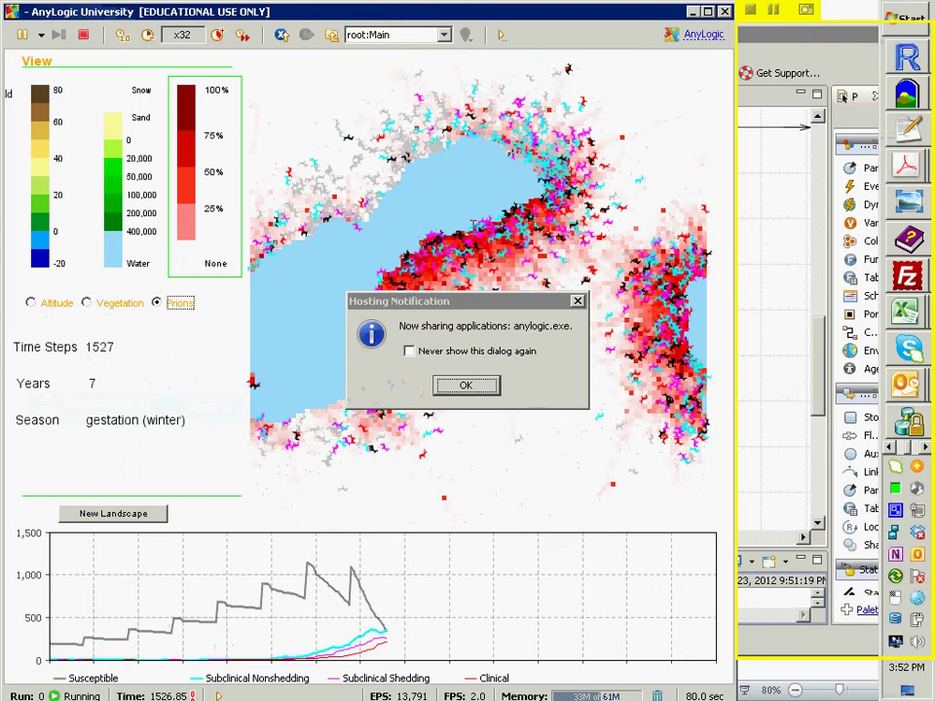
Dismiss the hosting notice, then pause and resume the CWD run
left_click(466, 385)
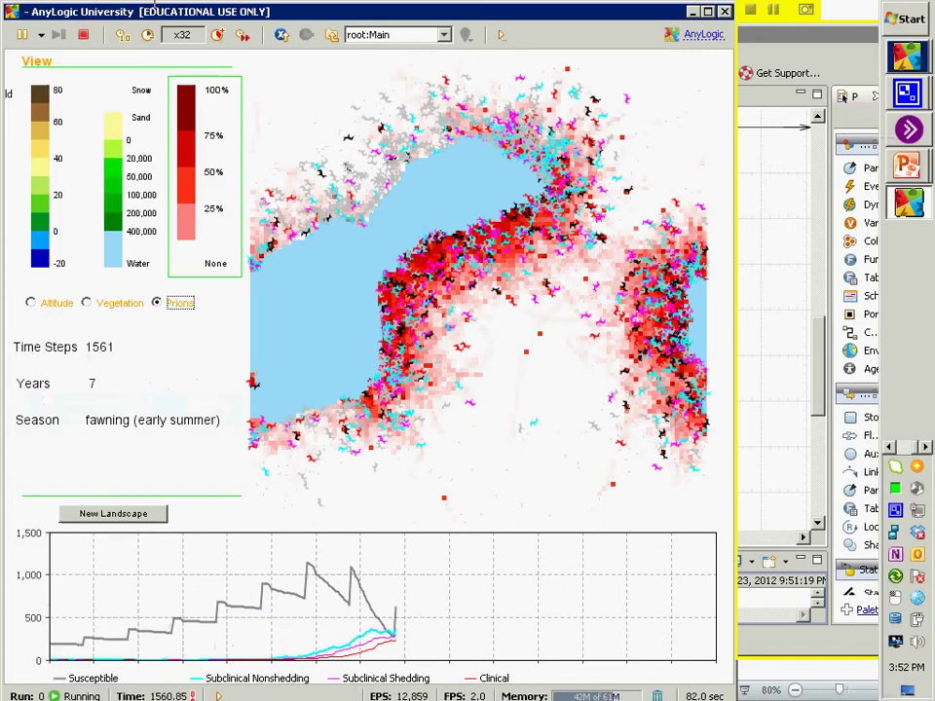
left_click(21, 34)
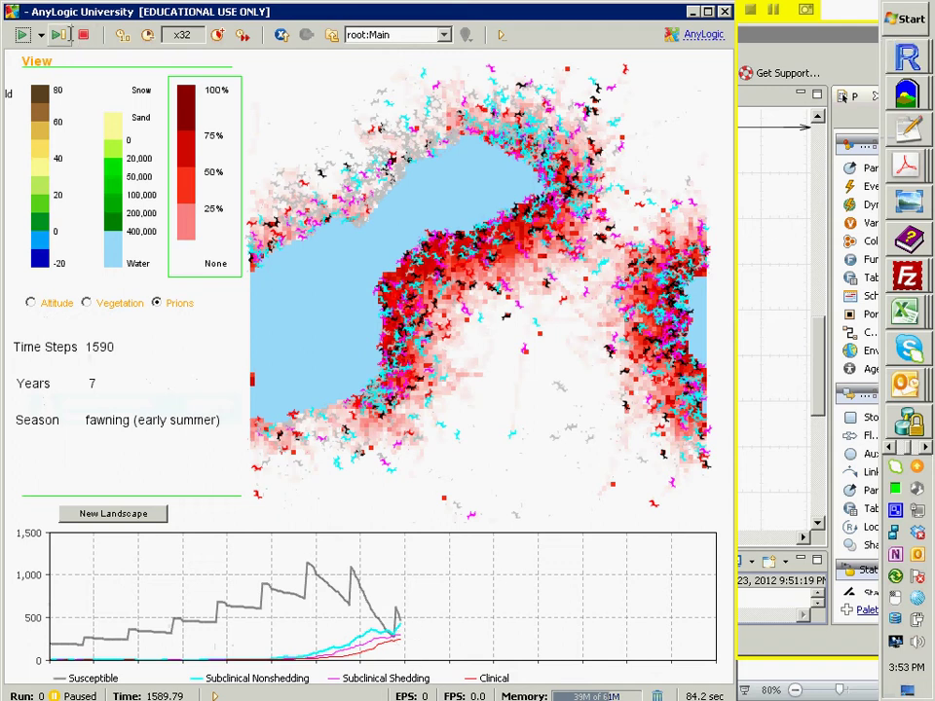
left_click(22, 34)
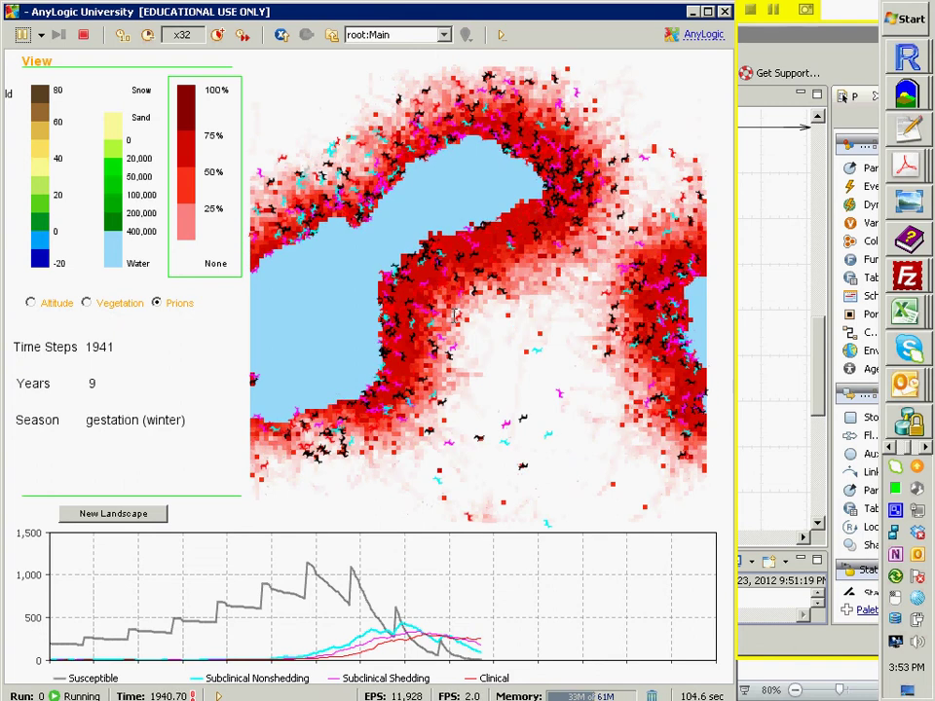
Switch the map to the altitude view and back to the vegetation view
left_click(87, 303)
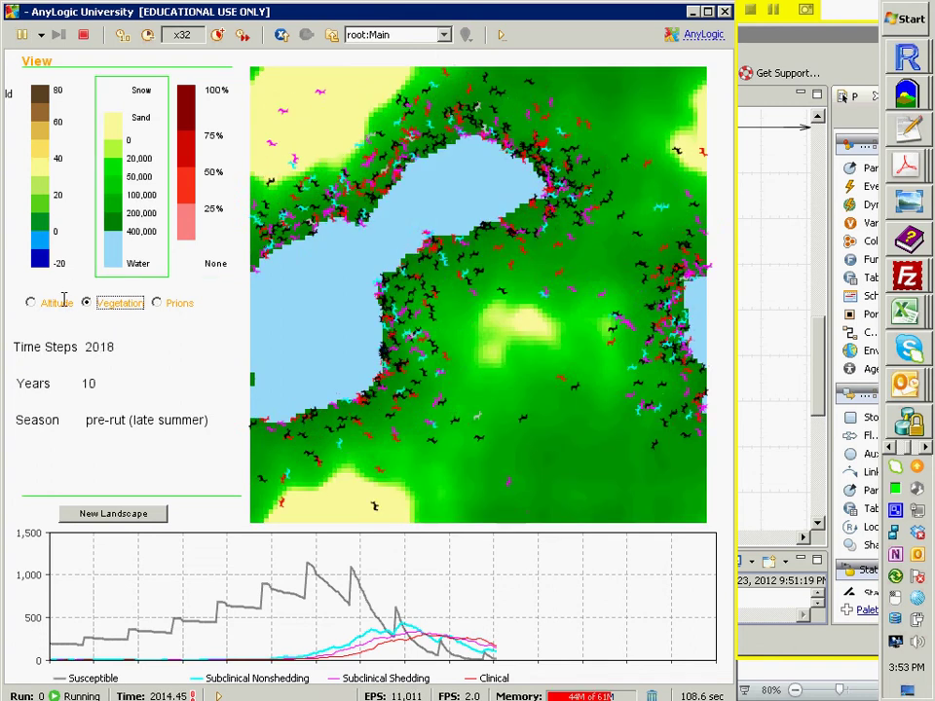
left_click(30, 301)
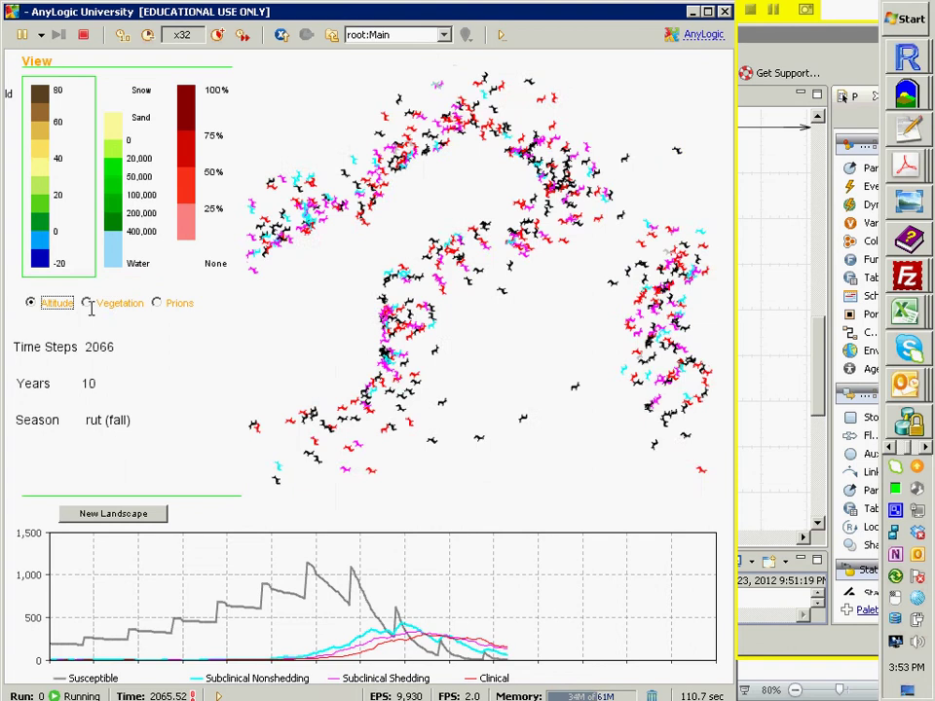
left_click(87, 303)
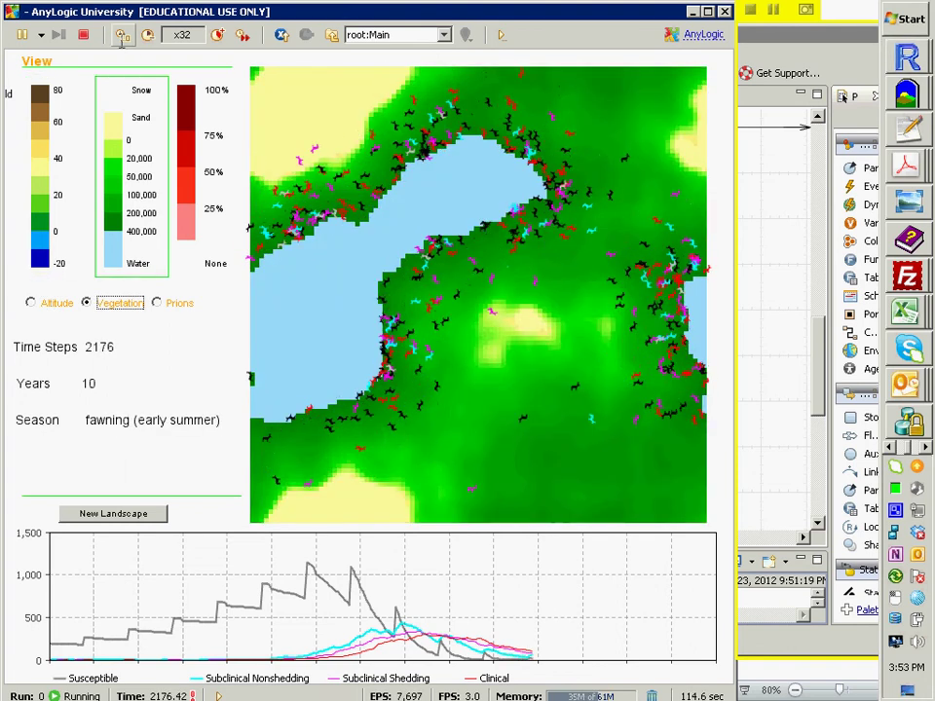
Restart the simulation from the beginning and raise its speed twice
left_click(122, 35)
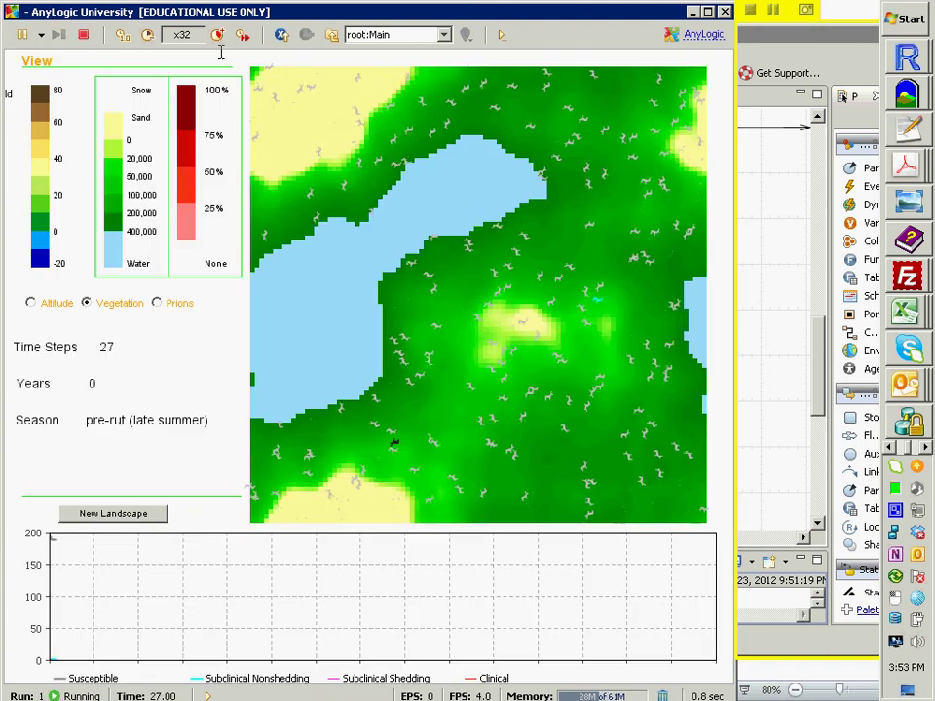
left_click(217, 35)
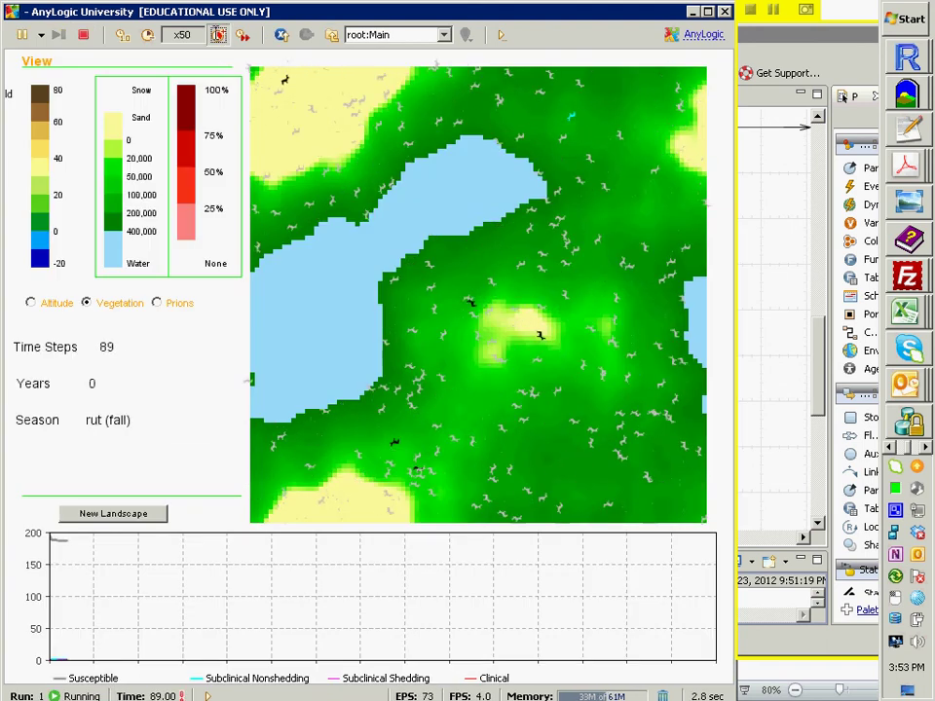
left_click(218, 35)
Stop the run, enable Seasonal Vegetation plus Seasonal Movement and Social Grouping, and rerun
left_click(119, 34)
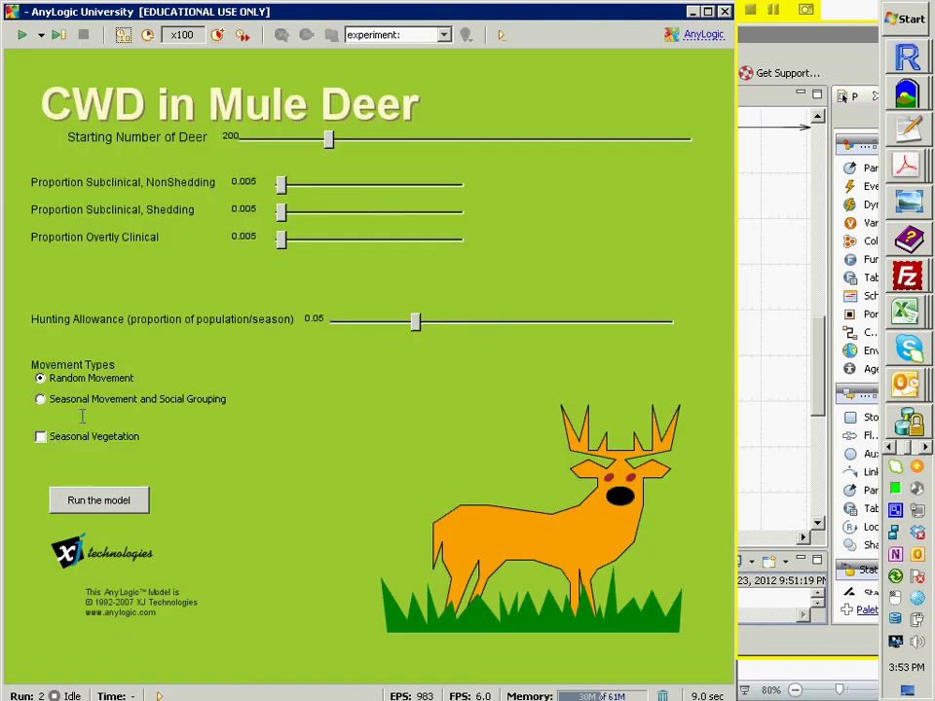
left_click(39, 436)
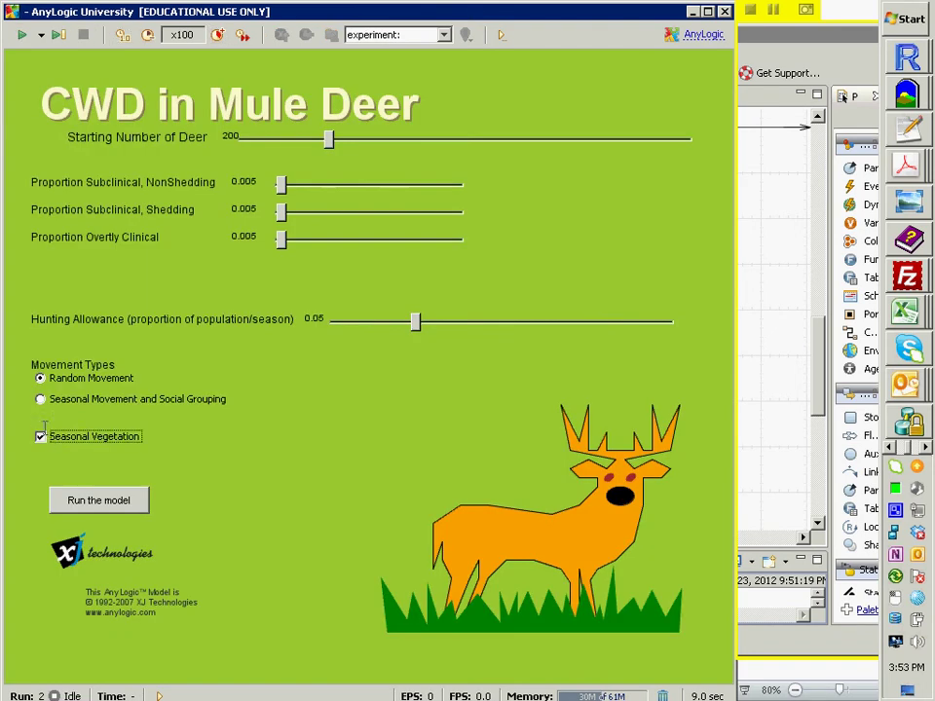
left_click(40, 399)
left_click(68, 497)
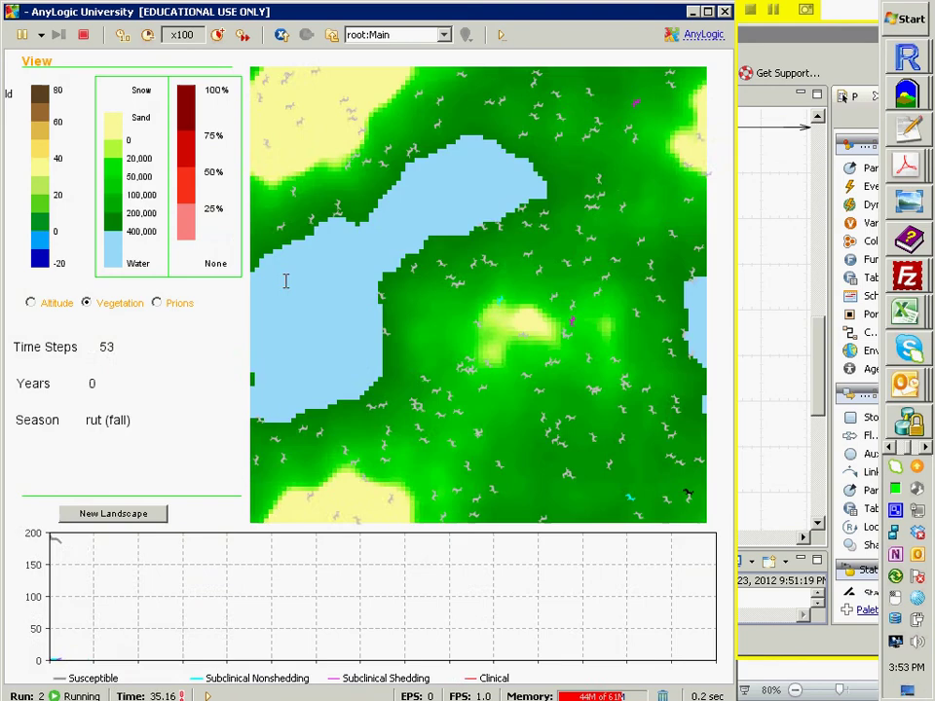
Slow the seasonal-vegetation run to x10 and let it reach year 11, step 2225
left_click(147, 36)
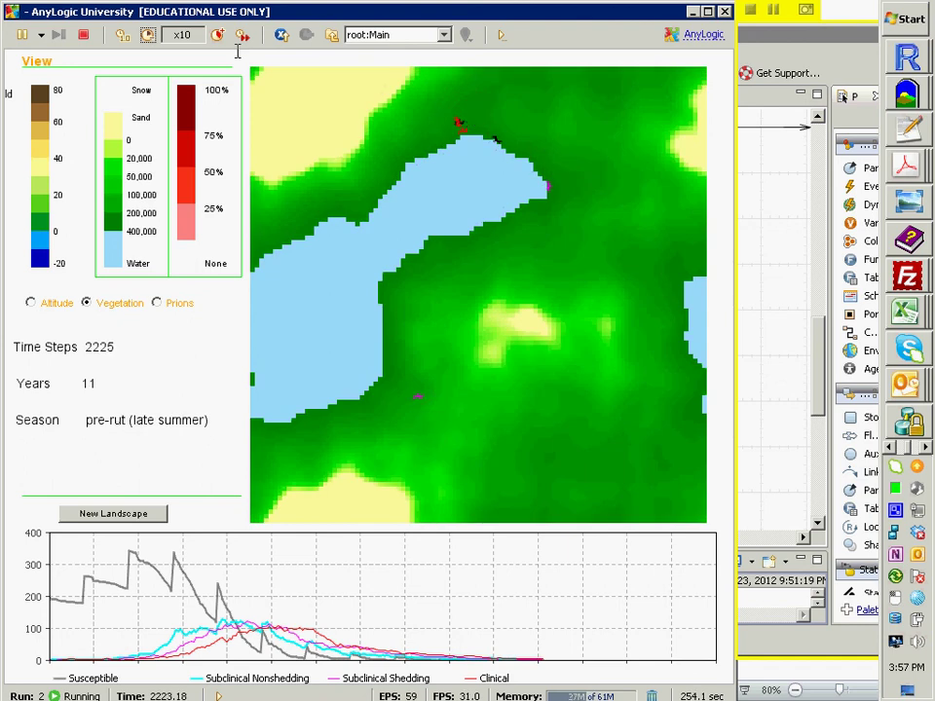
Run the CWD simulation at maximum speed to year 149, then Alt+Tab toward AnyLogic
left_click(242, 34)
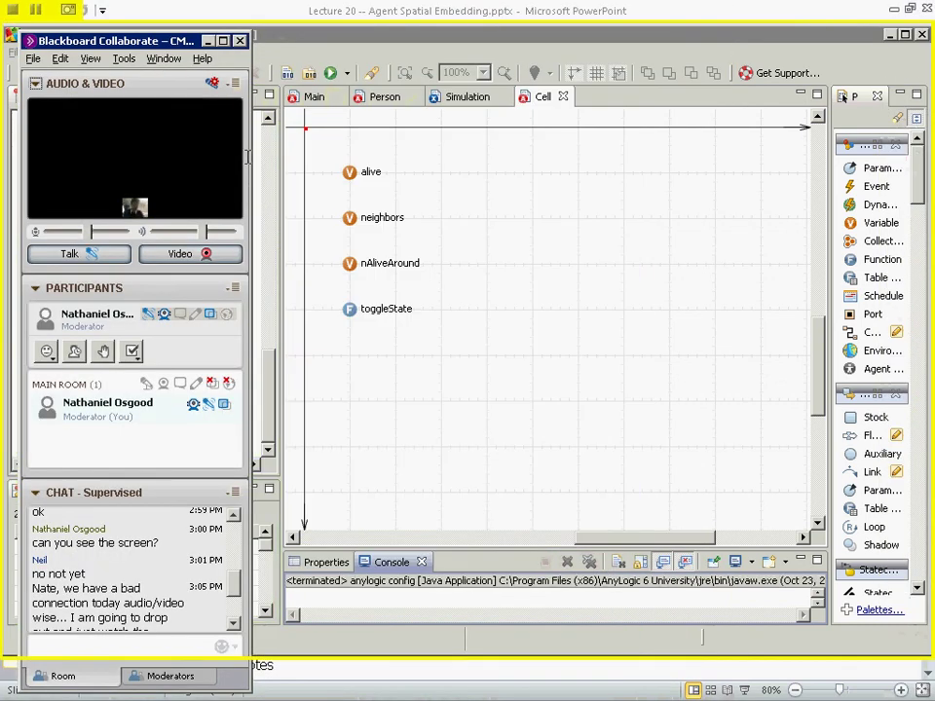
key("alt+Tab")
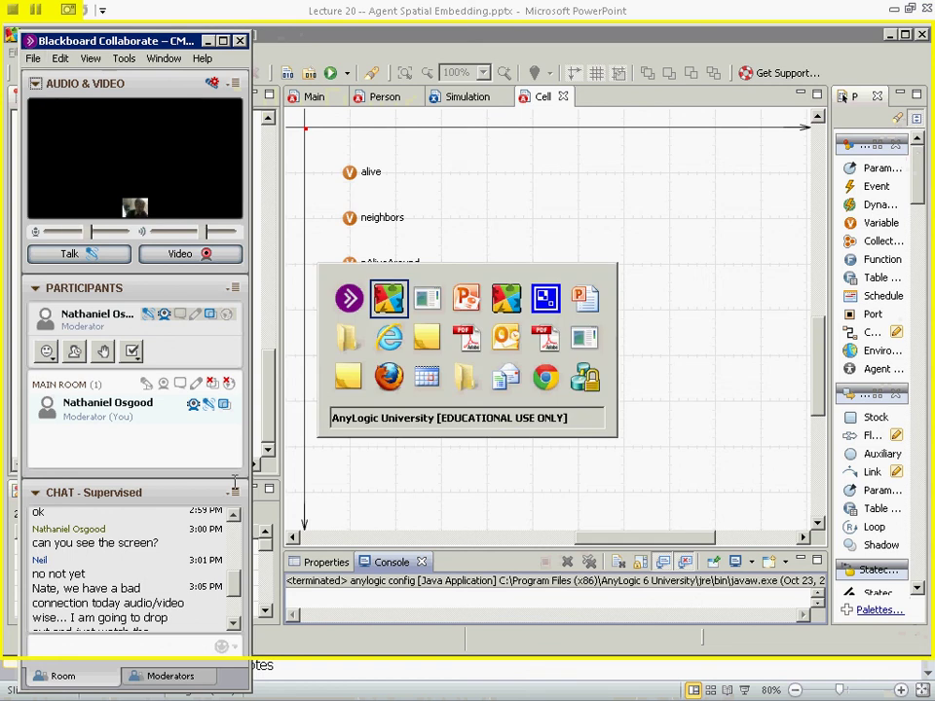